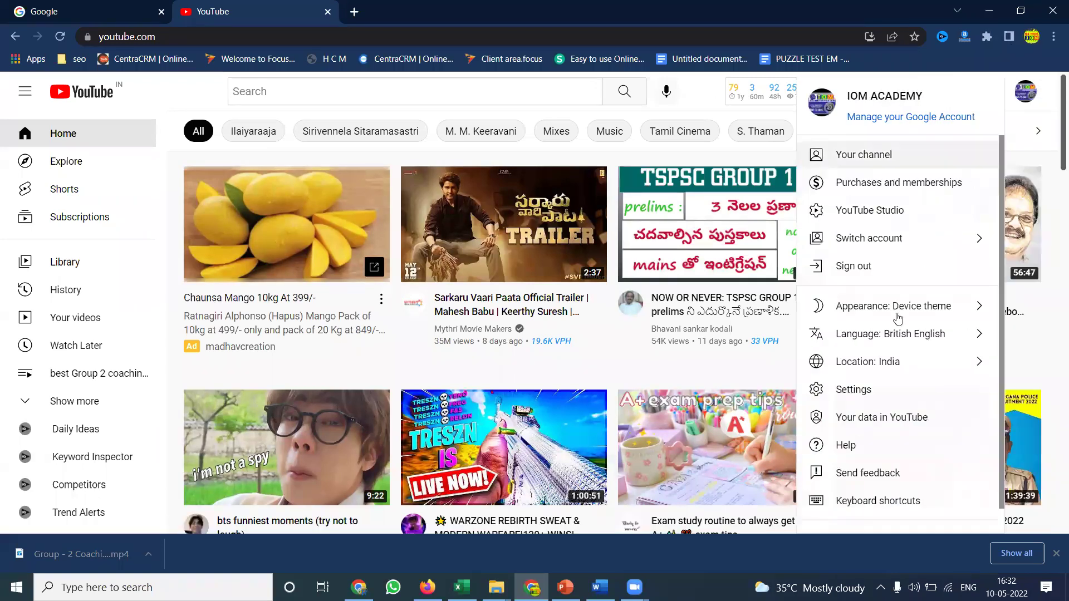
Open the YouTube account settings and show the list of channels managed by the IOM ACADEMY account
left_click(891, 388)
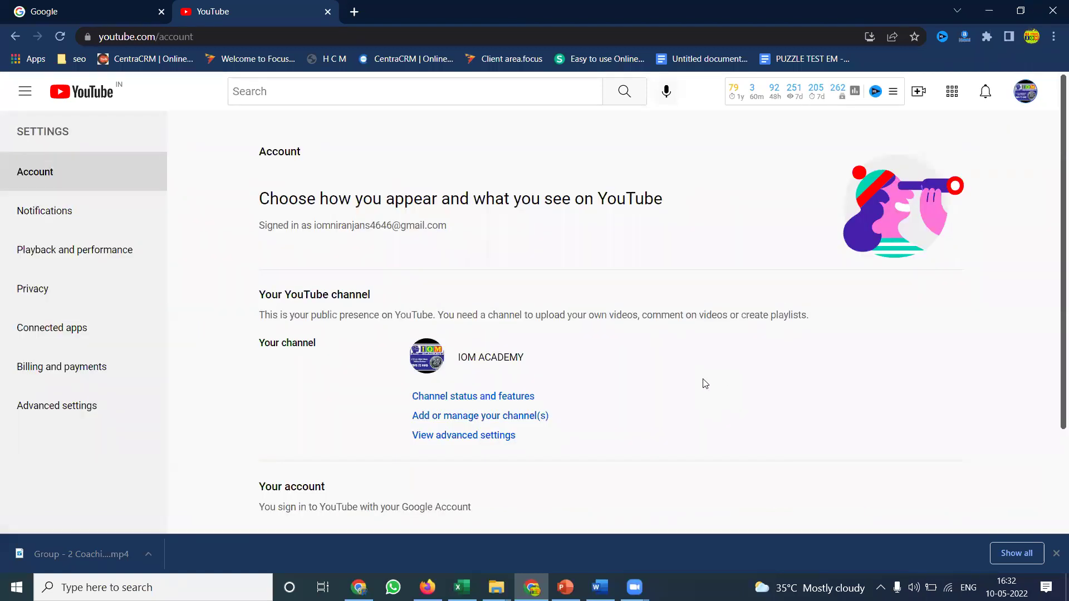
scroll(668, 379, "down", 1)
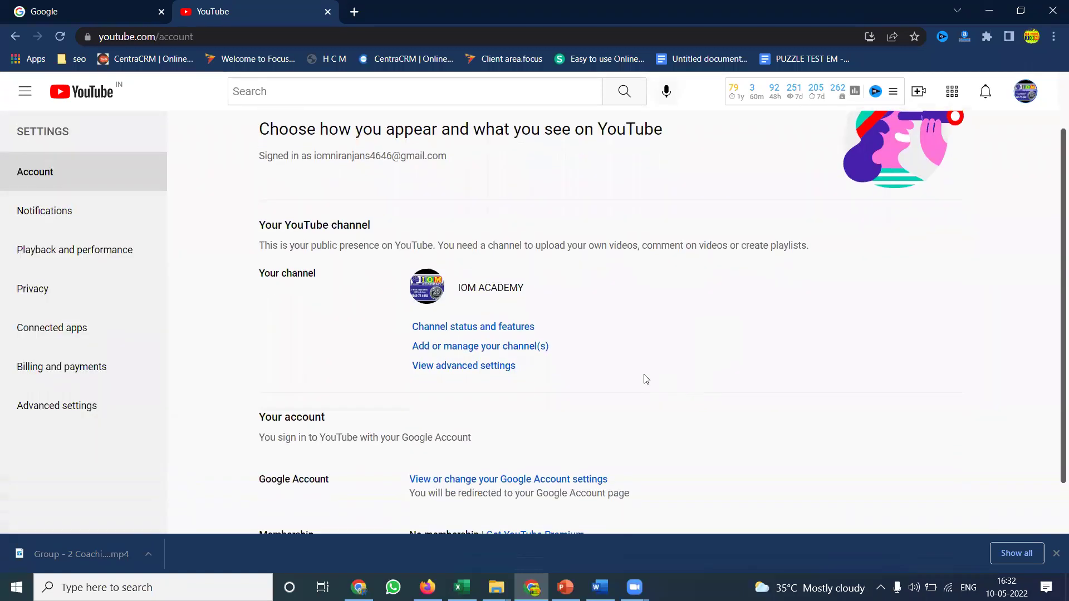
left_click(478, 348)
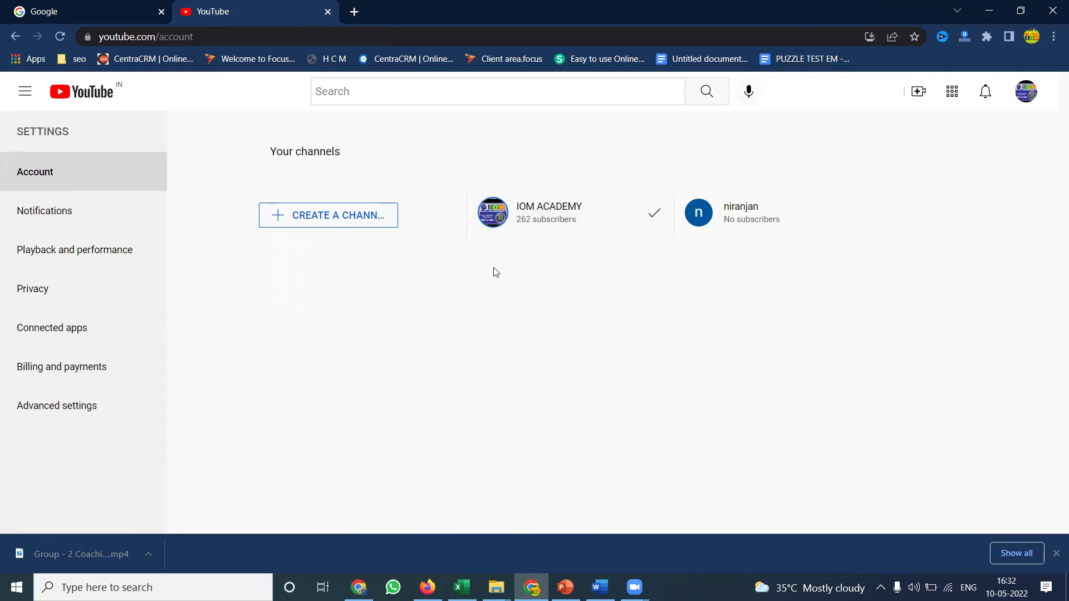
left_click(666, 213)
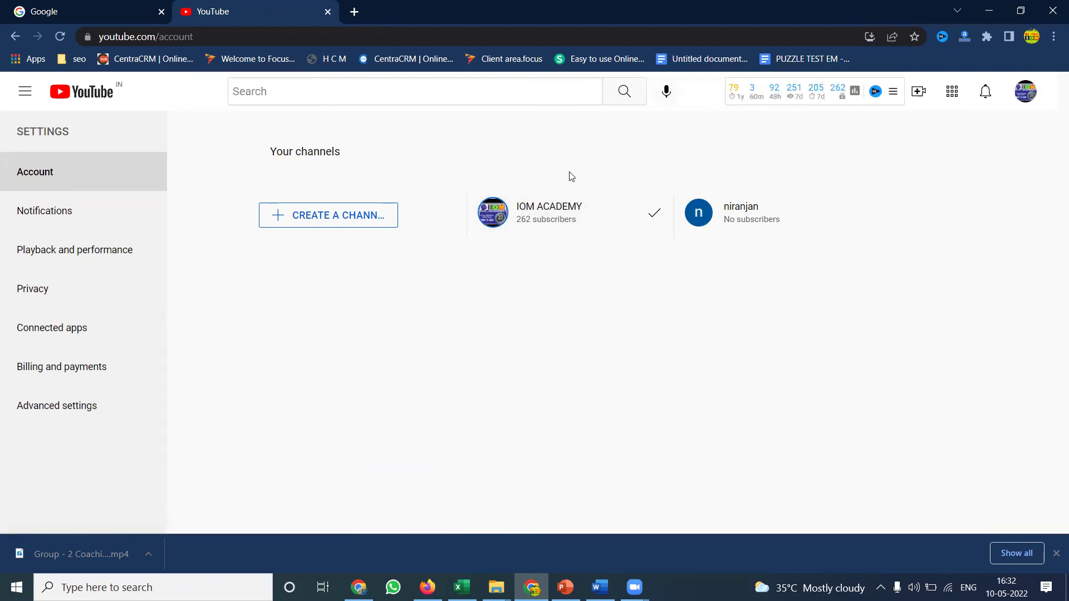
Load youtube.com in a new browser tab, keeping the account's channel list open in its own tab
left_click(358, 12)
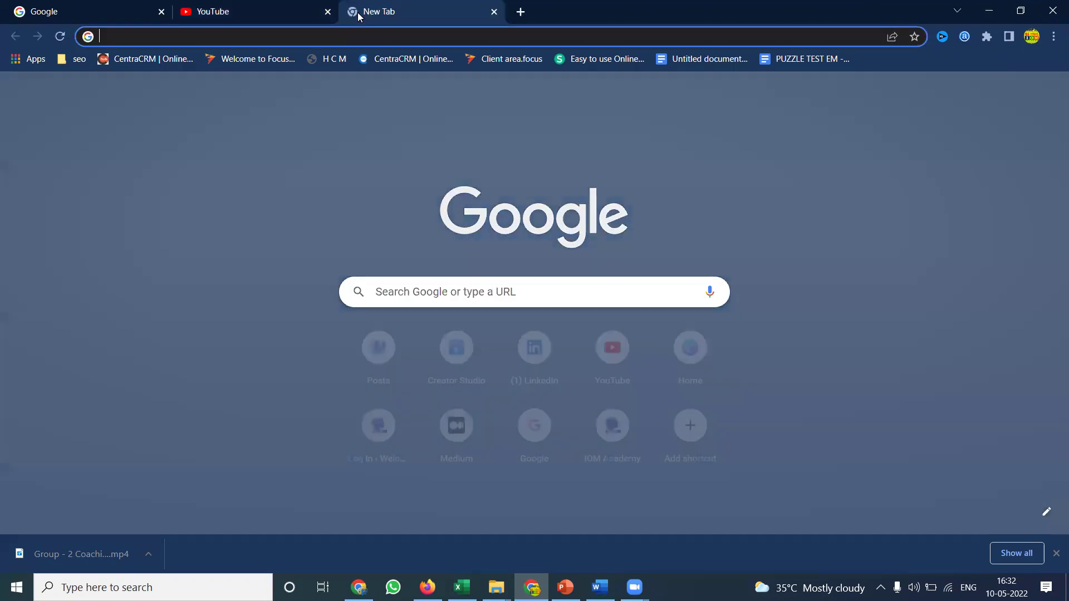
type("youtube.com")
key("Return")
left_click(287, 11)
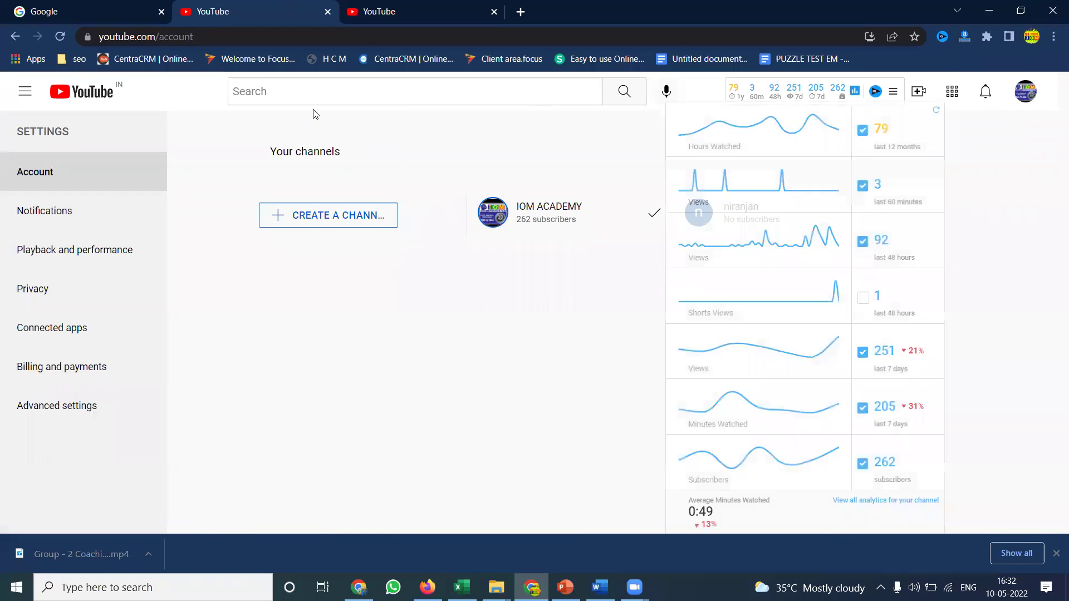
left_click(499, 17)
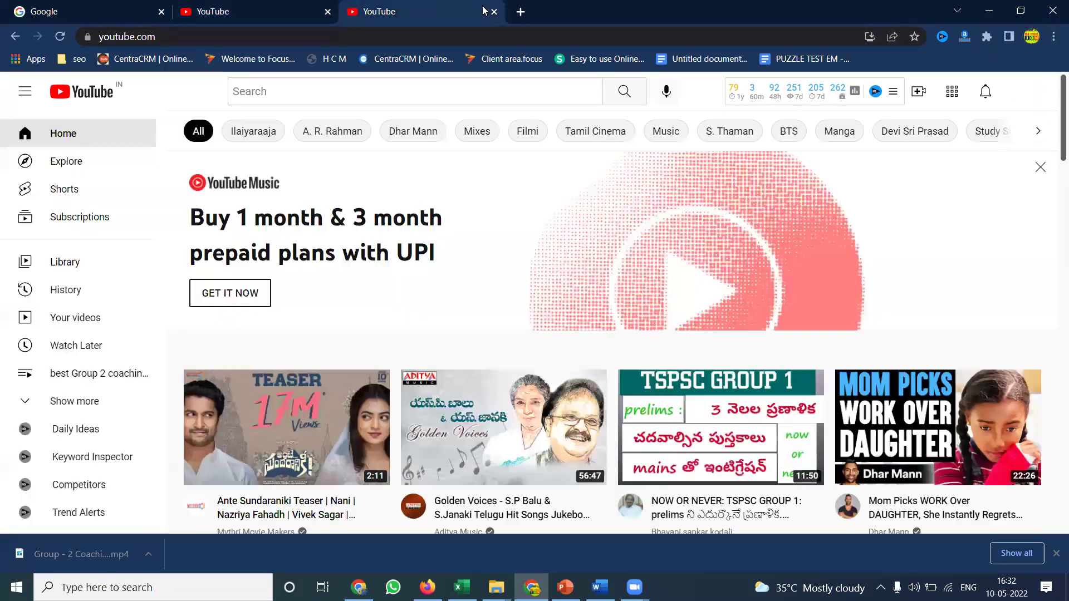
Open YouTube Studio for the IOM ACADEMY channel in a separate browser tab
left_click(1026, 92)
right_click(889, 211)
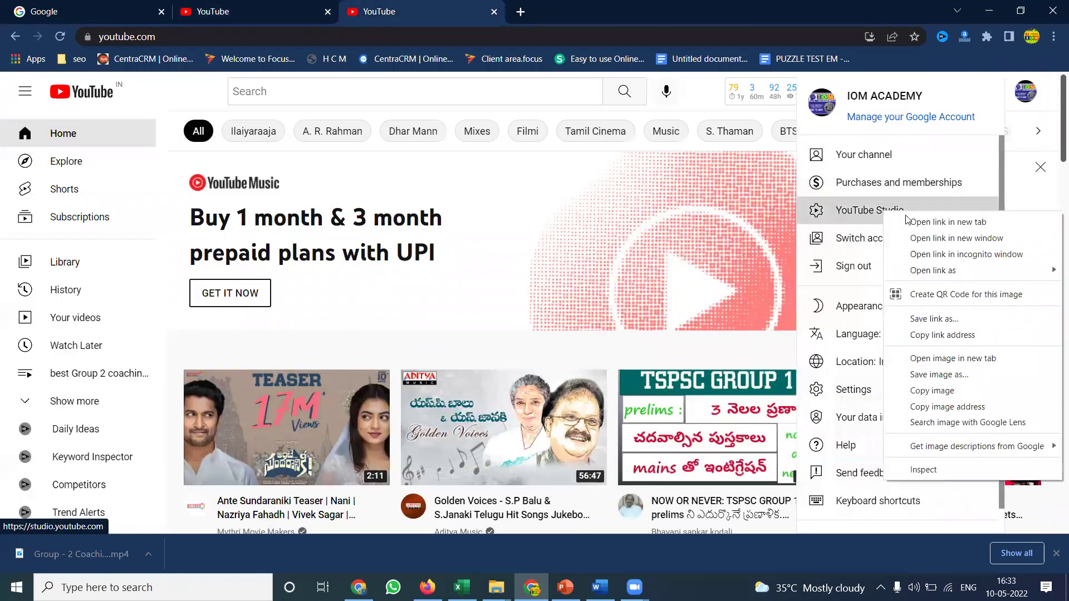
left_click(904, 220)
left_click(569, 17)
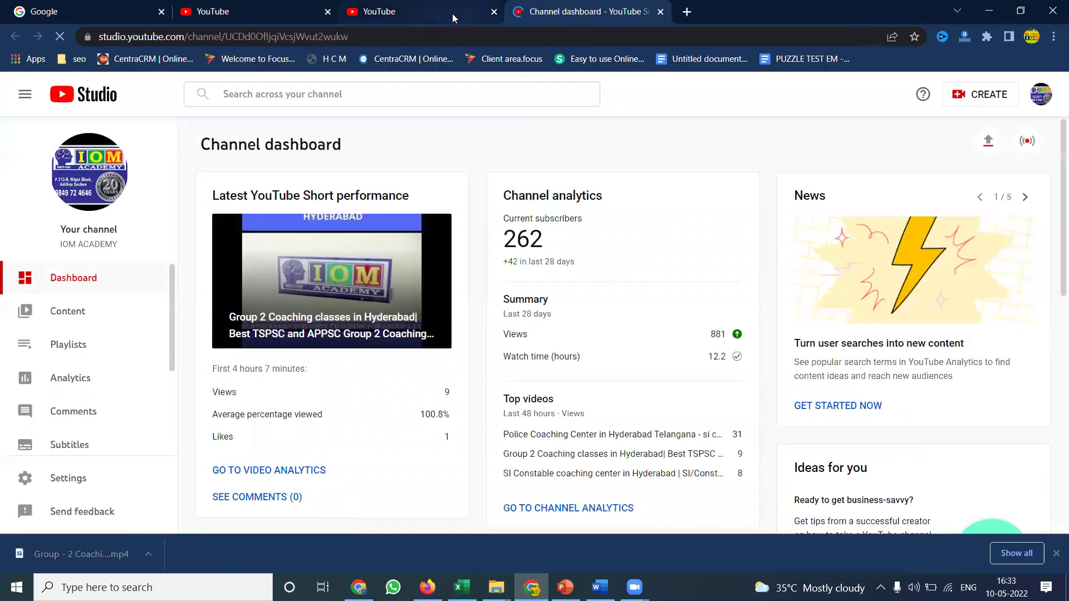
Close the account menu on the YouTube home page and return to the channel list in the account settings
left_click(452, 13)
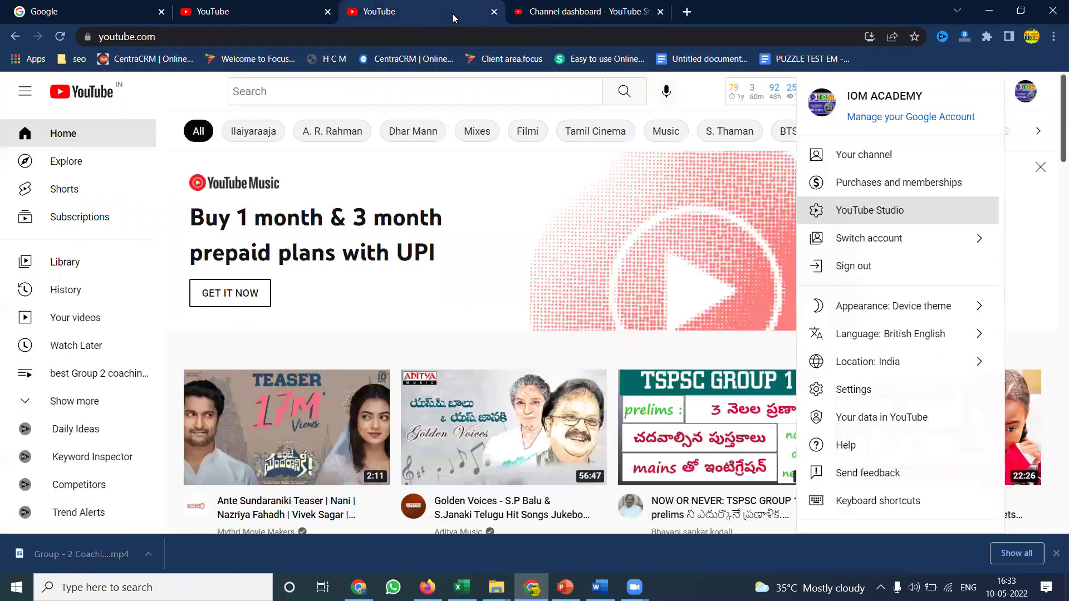
left_click(203, 85)
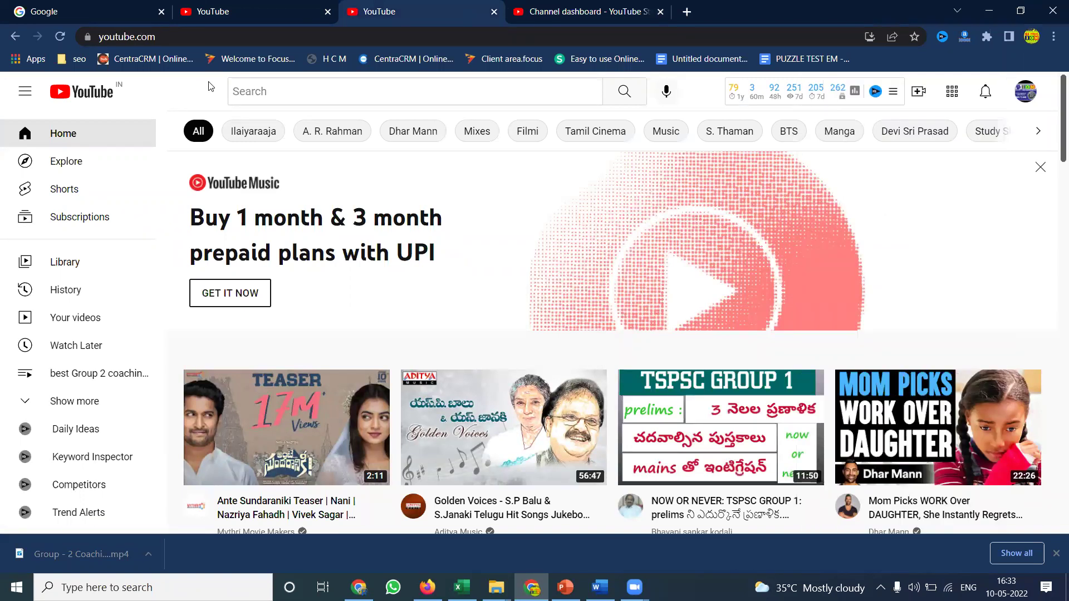
left_click(240, 6)
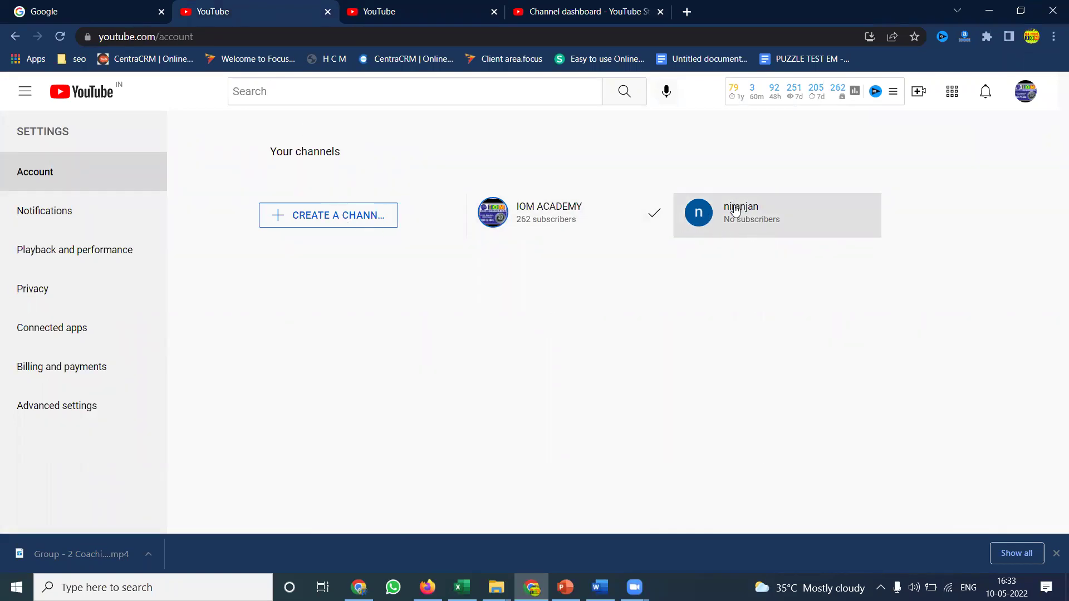
Switch to the other Chrome profile's window and view the account settings of its brand channel
left_click(359, 588)
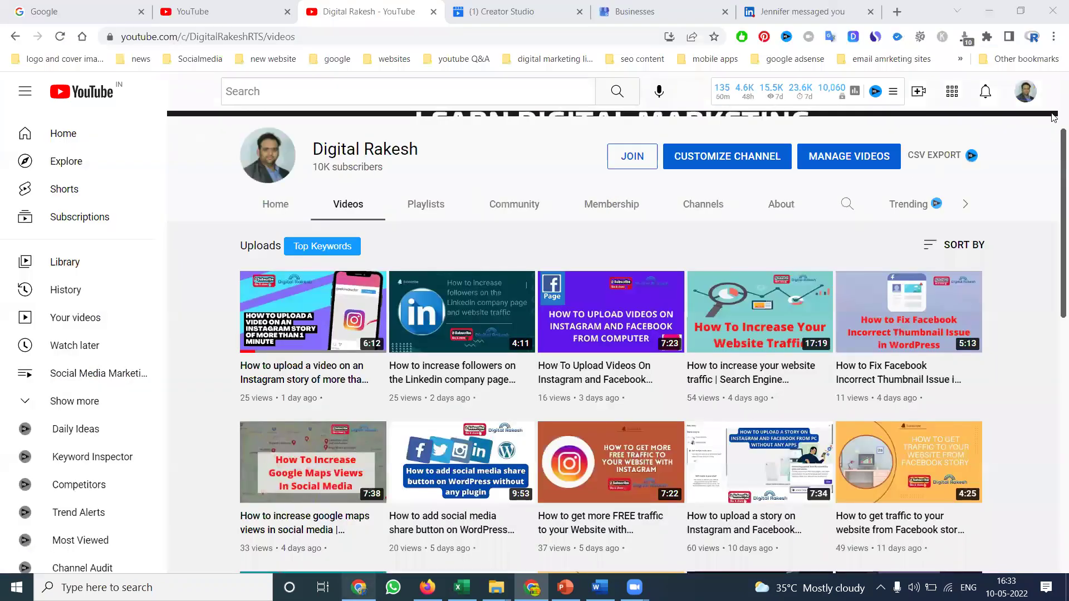
left_click(1027, 92)
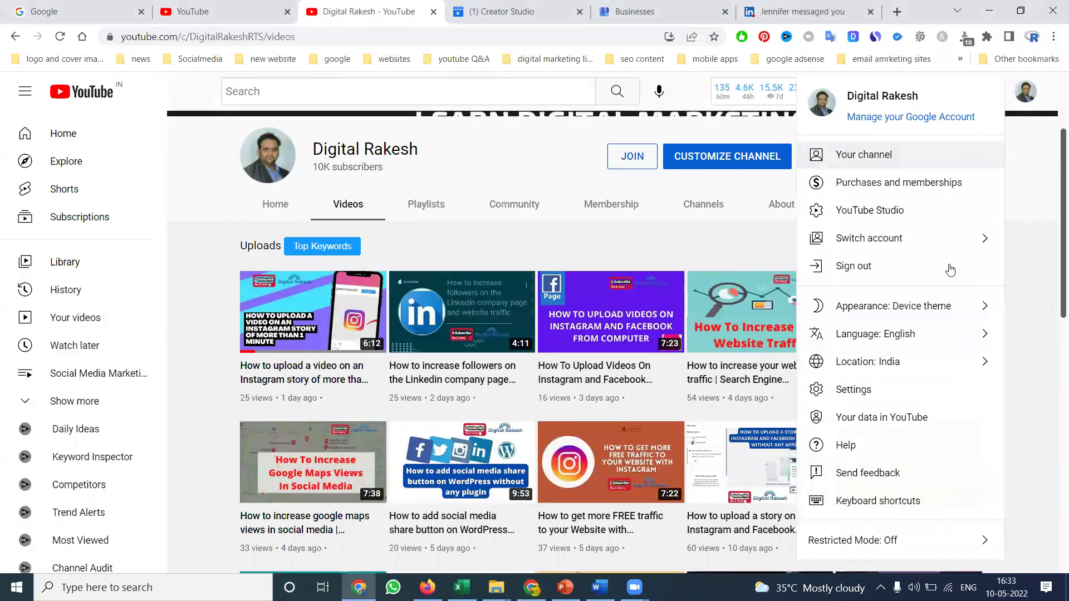
left_click(870, 394)
scroll(755, 329, "down", 3)
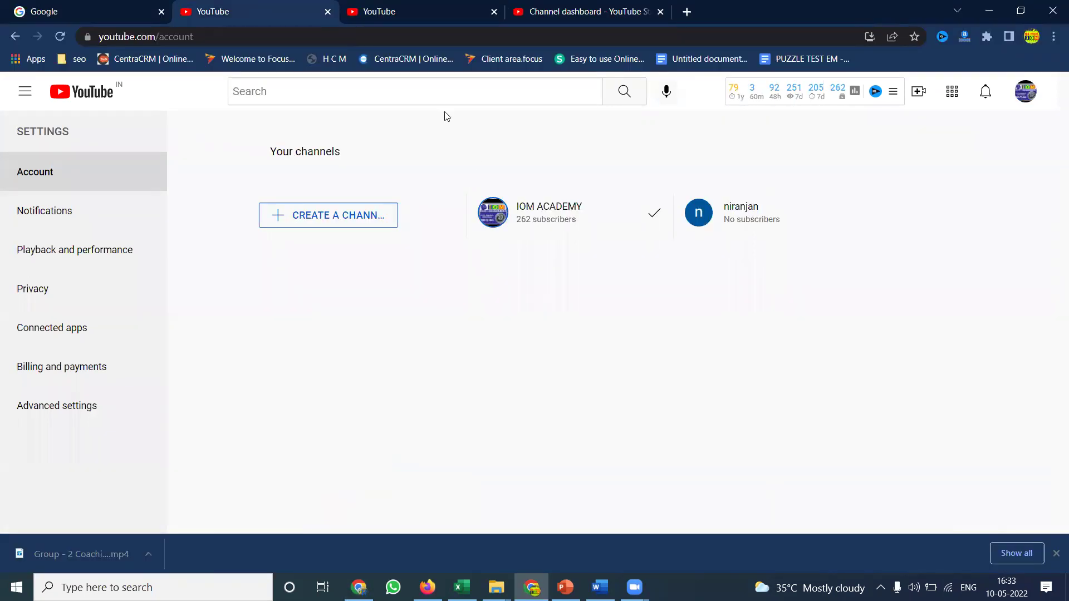
Open the IOM ACADEMY account settings from the YouTube home page and check the channel and account options
left_click(362, 18)
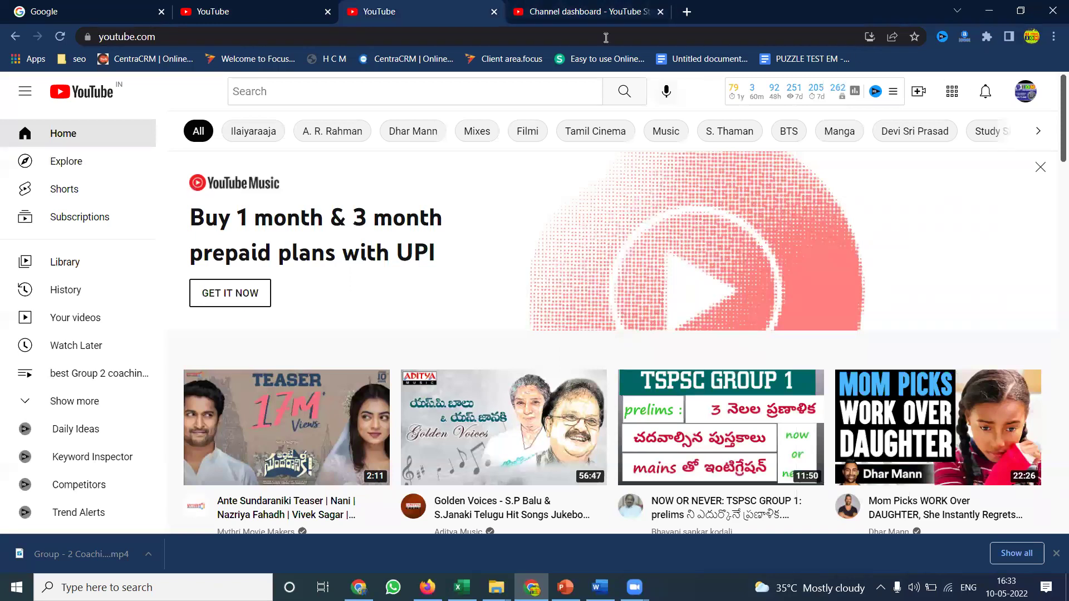
left_click(1026, 93)
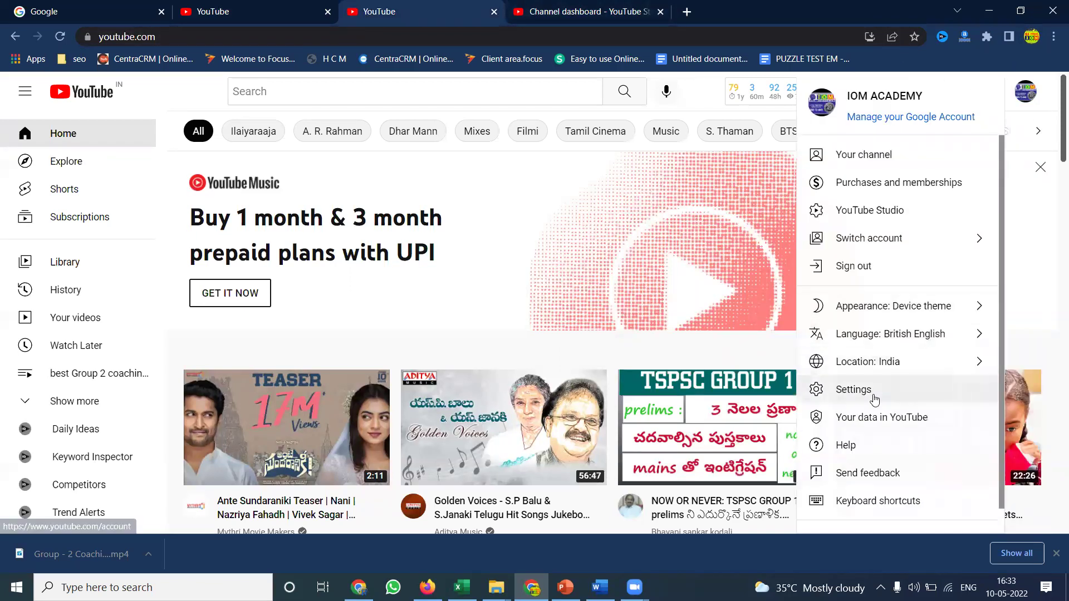
left_click(871, 393)
scroll(599, 405, "down", 2)
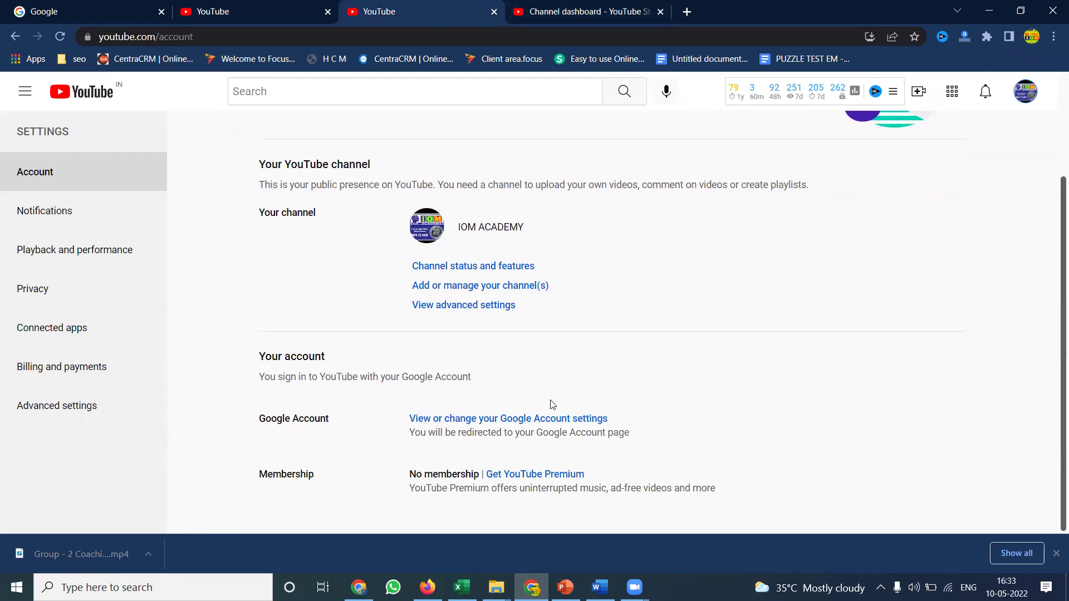
Review the IOM ACADEMY channel permissions in the YouTube Studio settings, close them and open the channel's content list
left_click(514, 7)
left_click(71, 472)
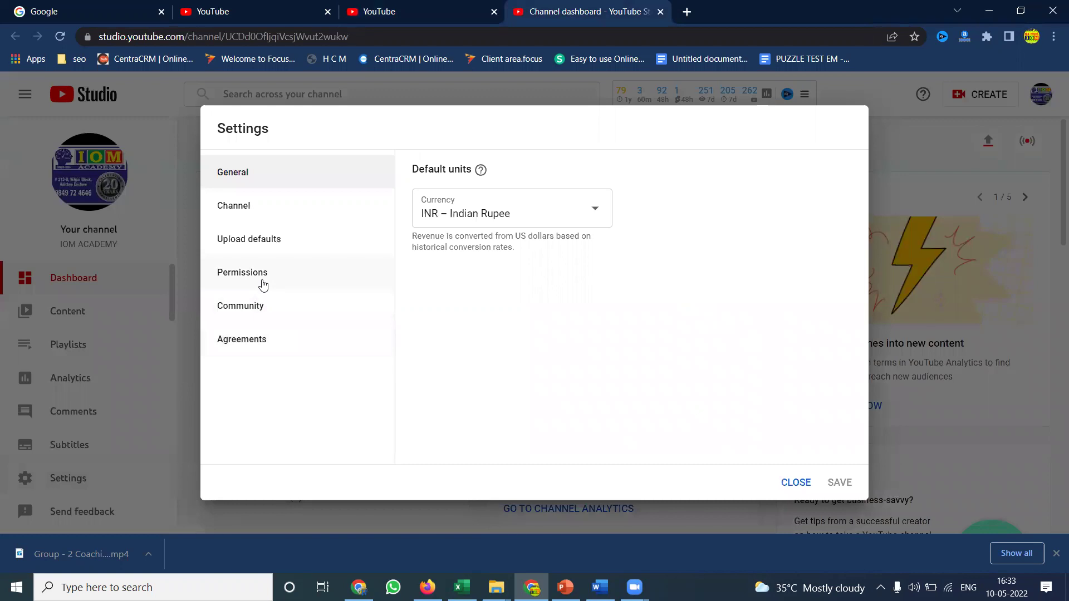
left_click(264, 285)
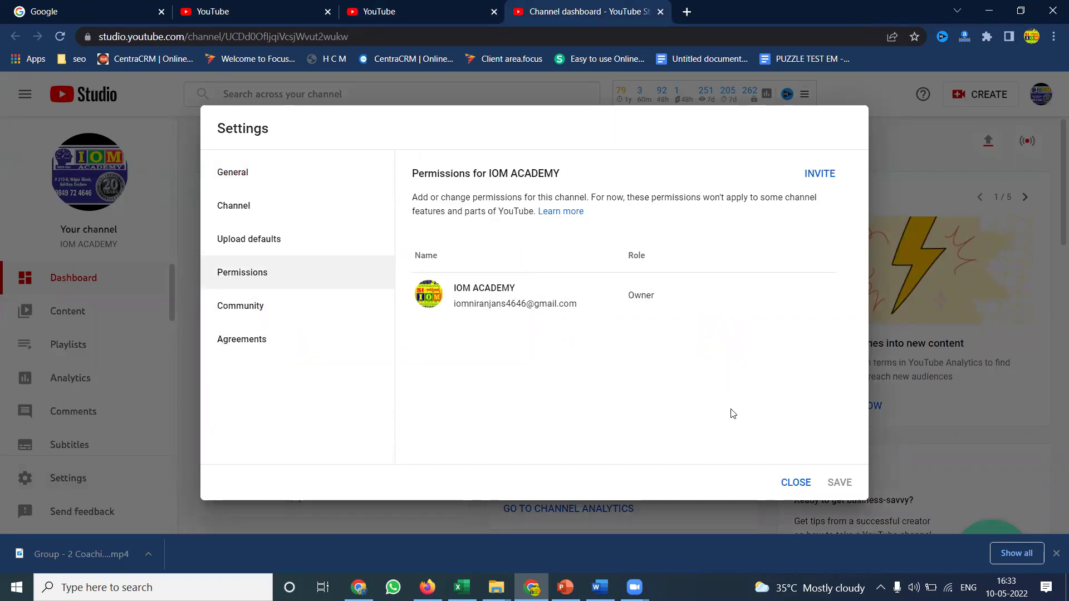
left_click(794, 483)
left_click(127, 310)
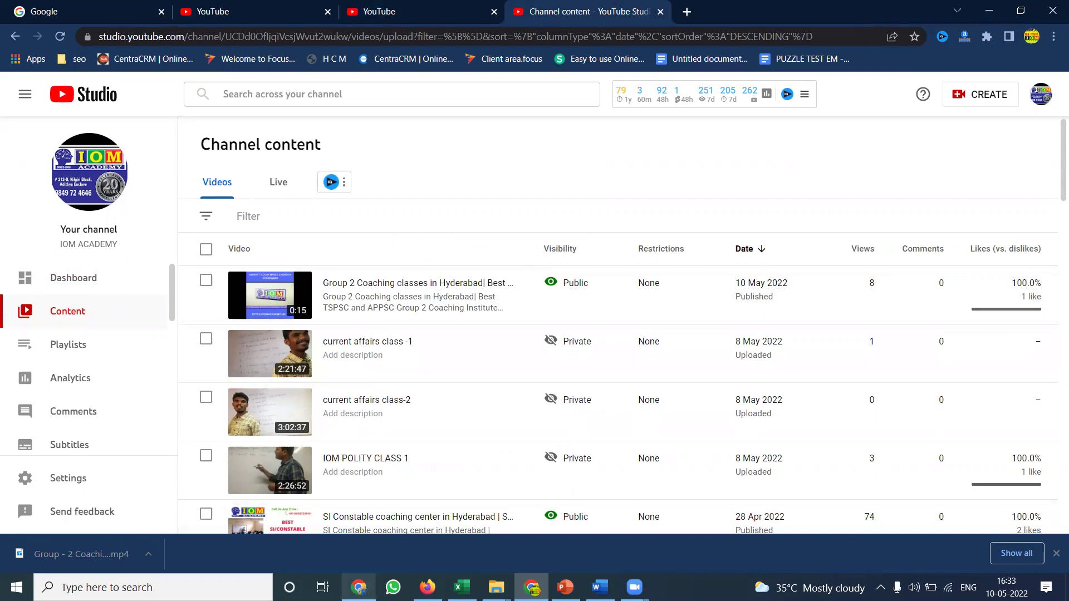
Switch to the brand channel's Chrome window, open its page for adding or removing managers and request permission management
left_click(358, 587)
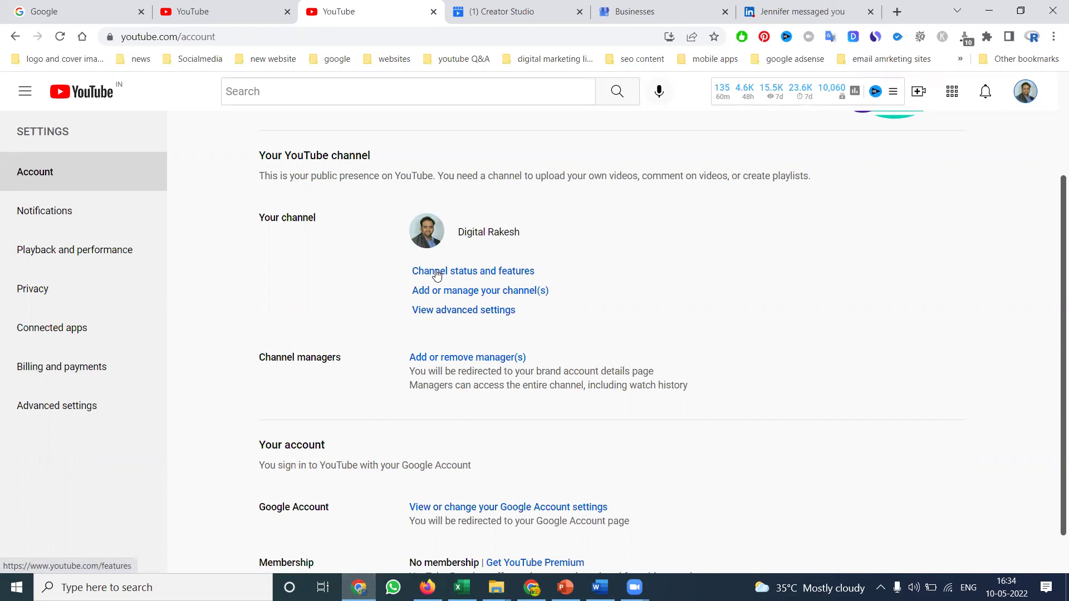
left_click(460, 360)
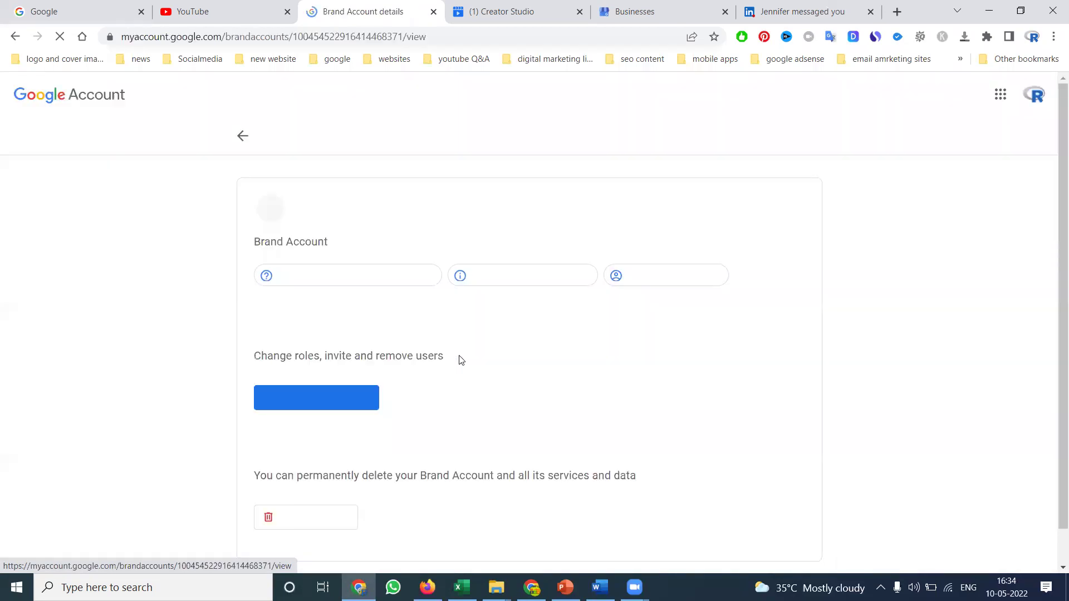
left_click(338, 400)
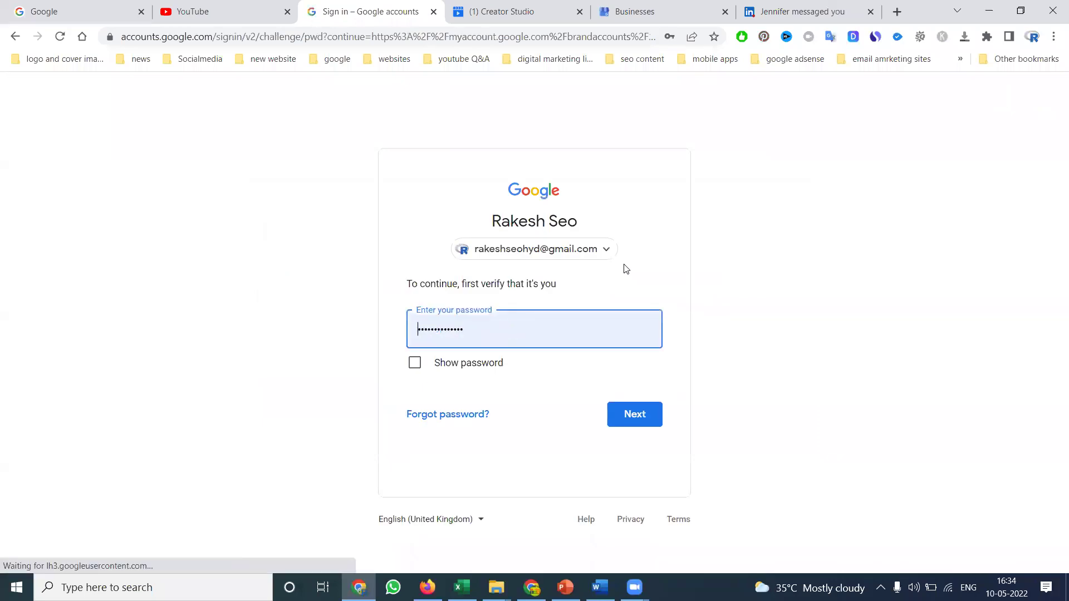
Submit the account password, verify the identity through the phone prompt and open the Brand Account's permission management
left_click(630, 412)
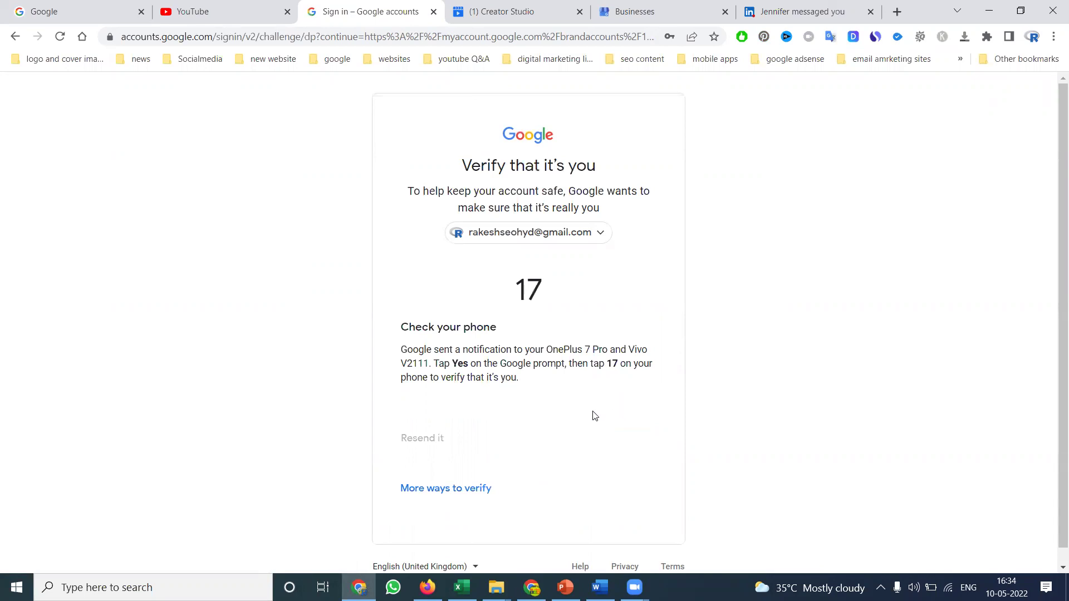
left_click(479, 486)
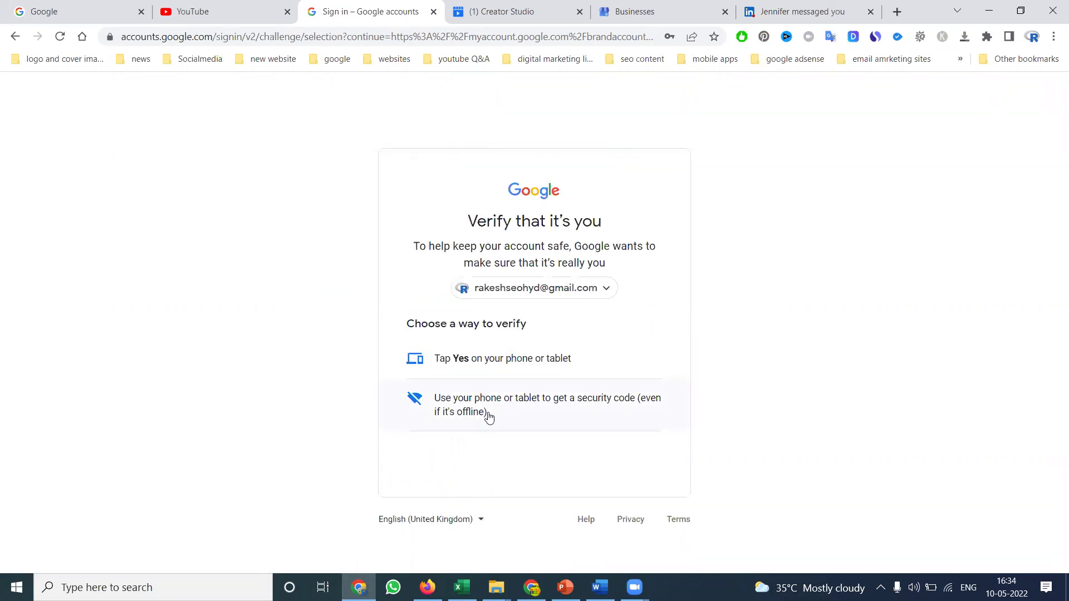
left_click(493, 368)
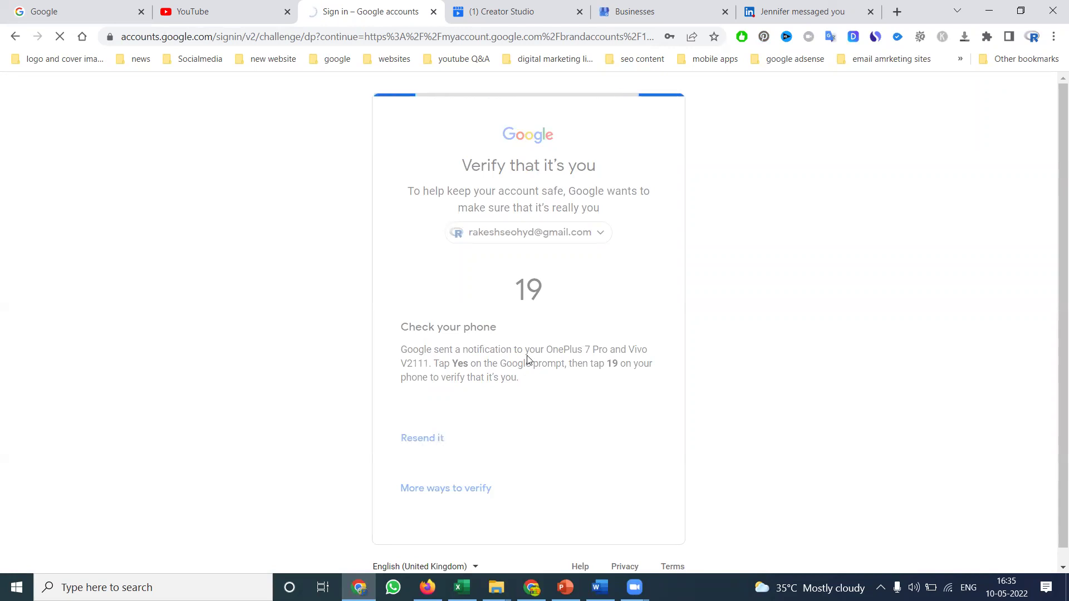
left_click(334, 403)
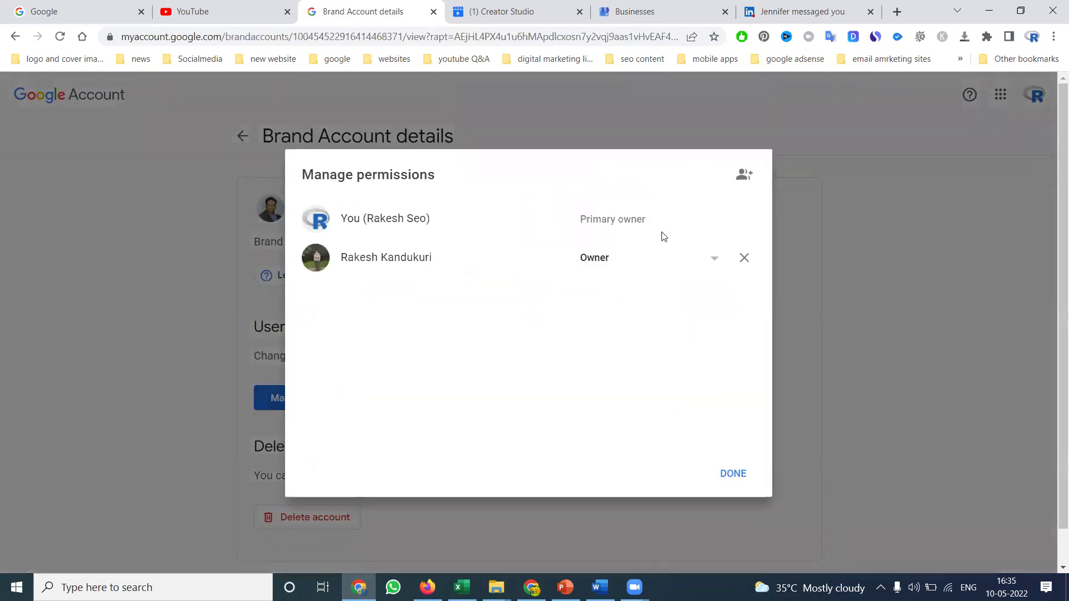
Examine the roles offered for new Brand Account users, cancel the invitation and close permission management
left_click(744, 176)
left_click(417, 359)
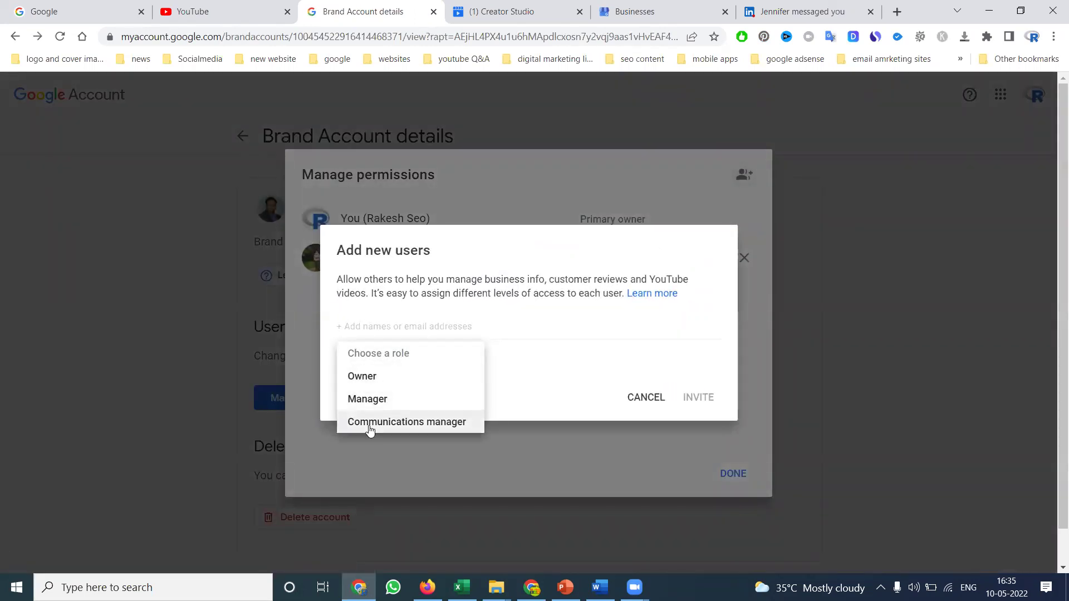
left_click(644, 398)
left_click(646, 397)
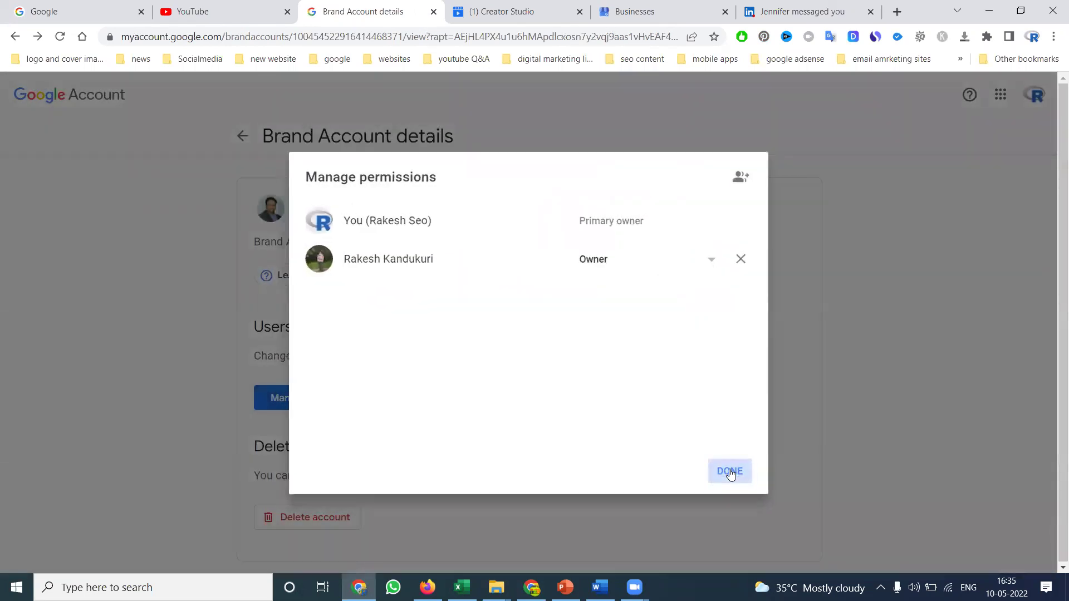
left_click(731, 473)
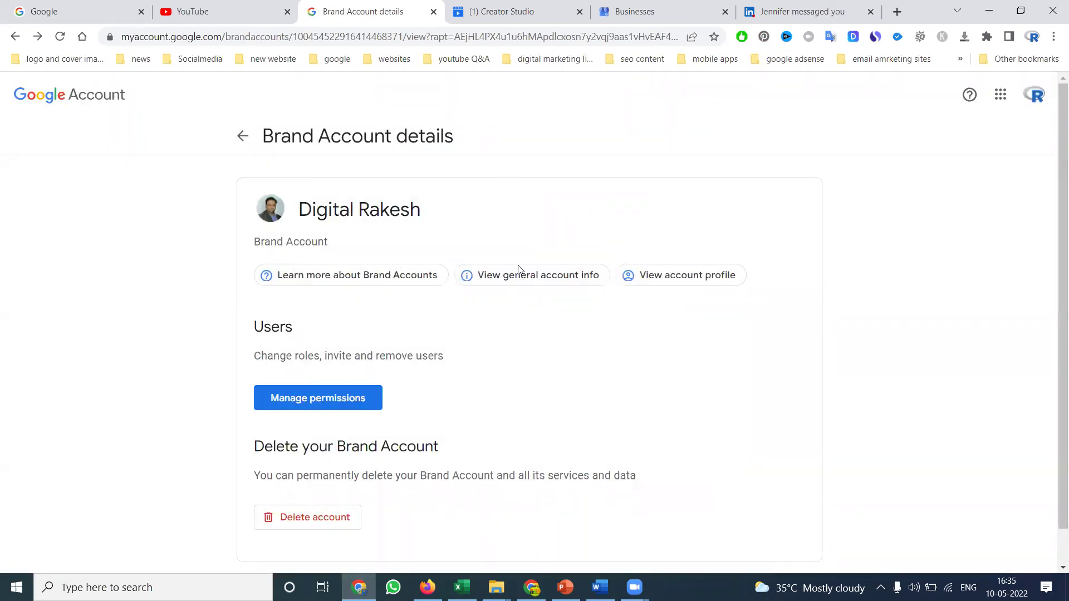
Switch back to the IOM ACADEMY Studio window, review the channel permissions in the settings again and close them
left_click(531, 587)
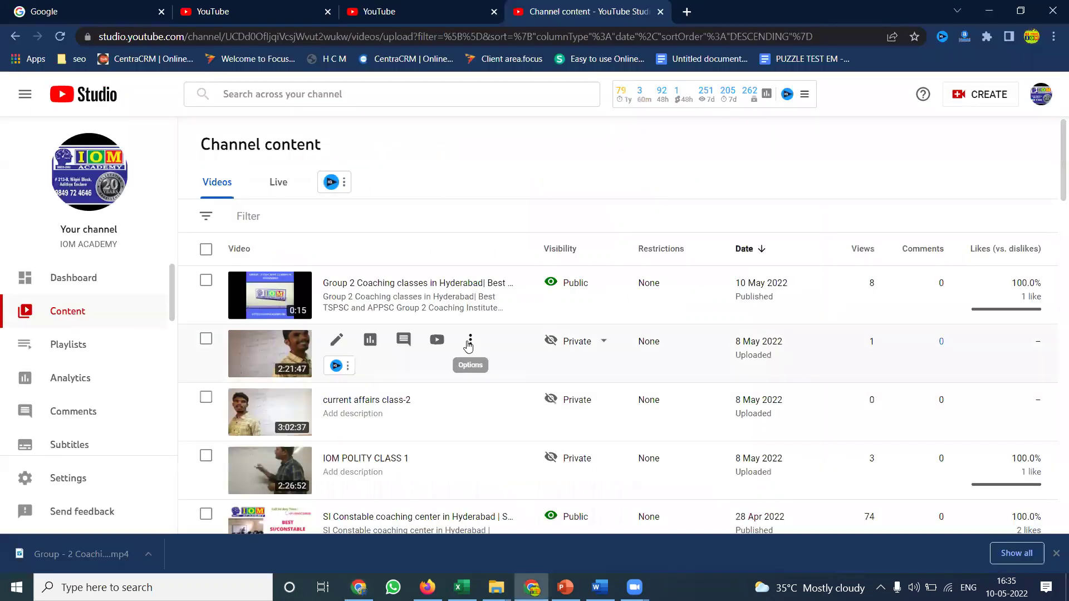
scroll(106, 402, "down", 2)
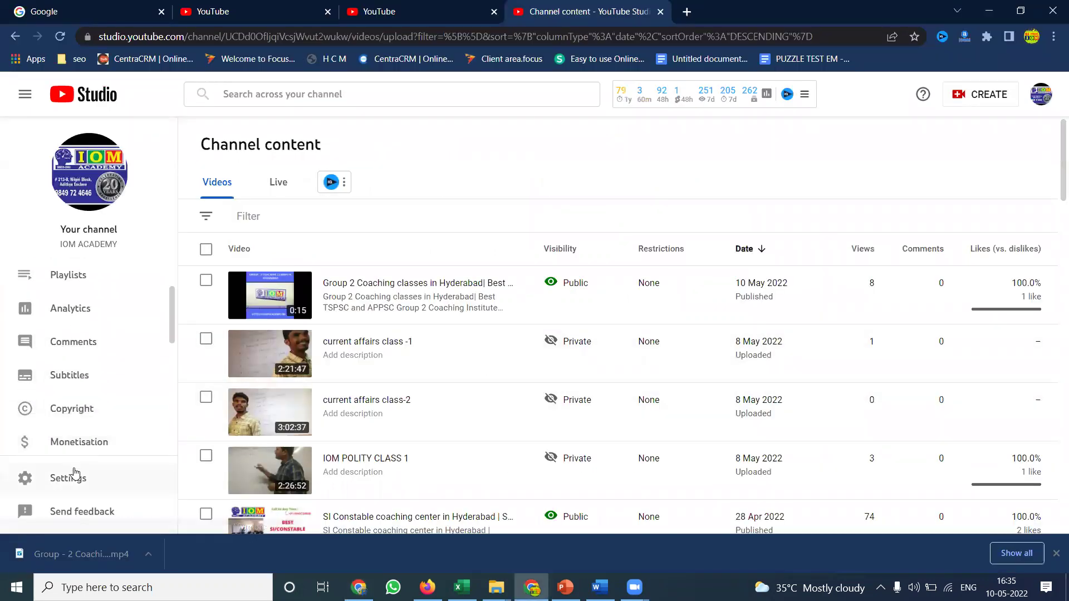
left_click(71, 477)
left_click(256, 269)
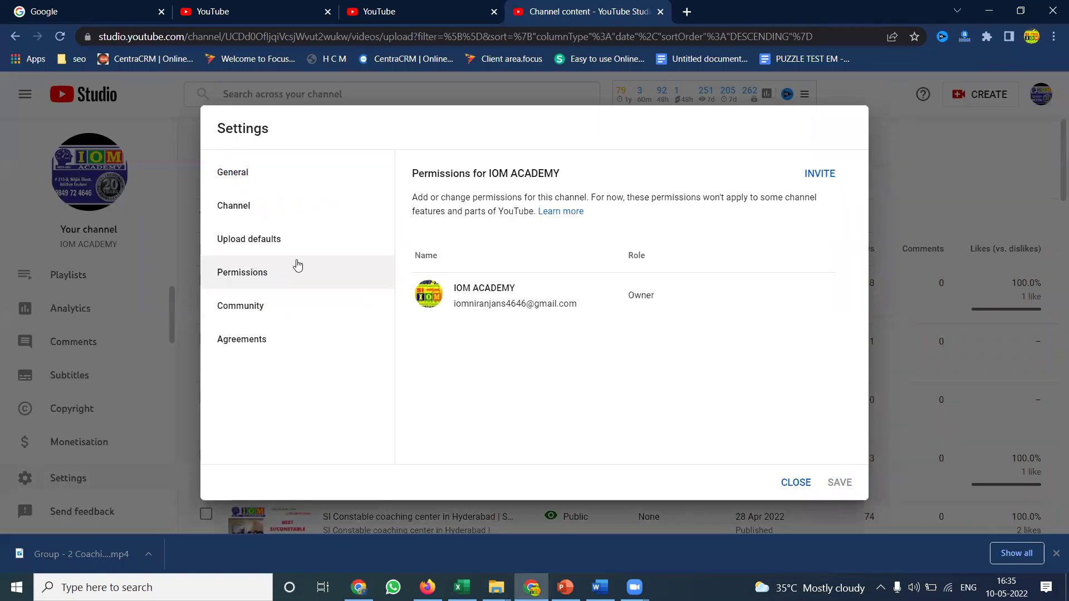
left_click(791, 484)
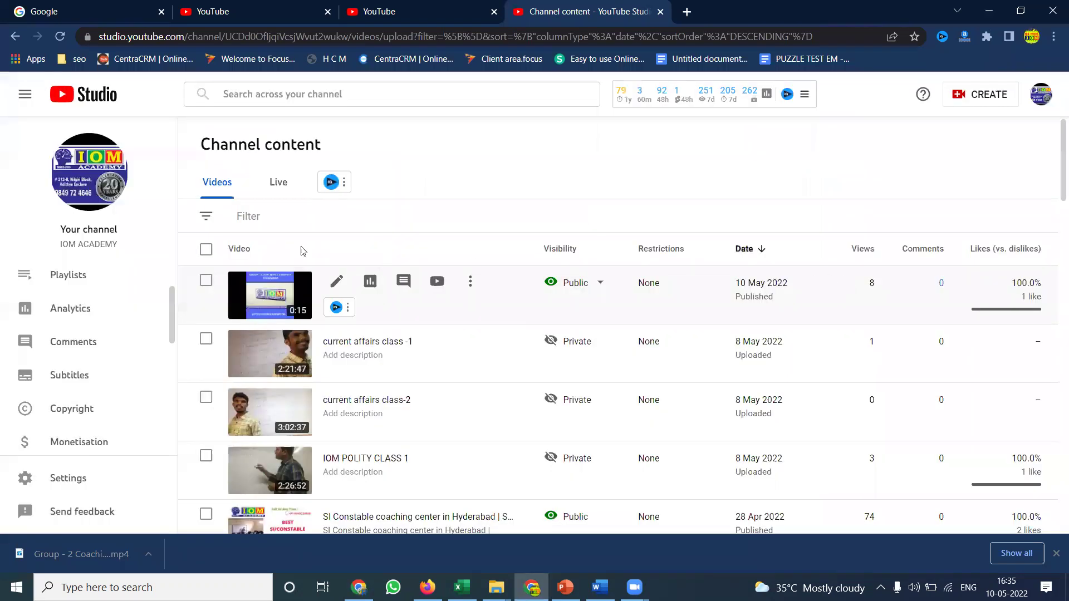
Close the extra account settings and channel content tabs, and load the YouTube home page in the remaining tab
left_click(377, 8)
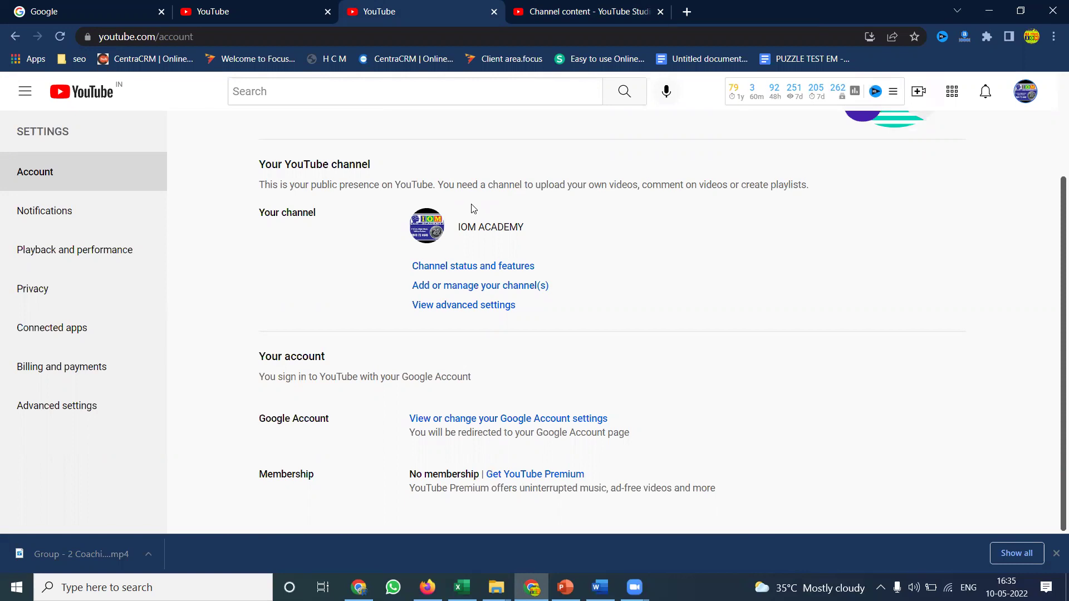
left_click(495, 12)
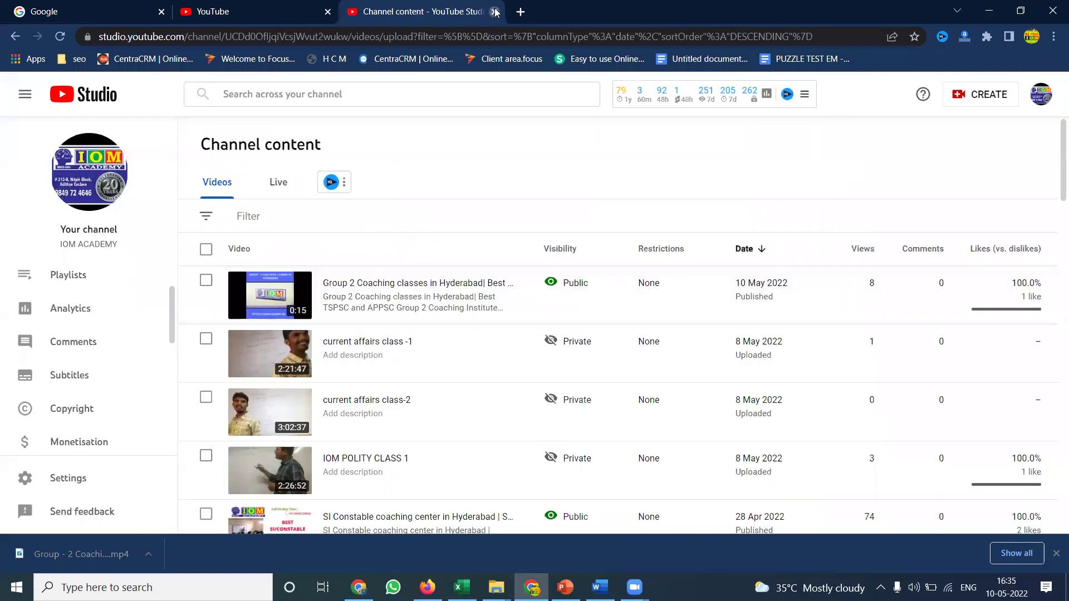
left_click(495, 12)
left_click(277, 35)
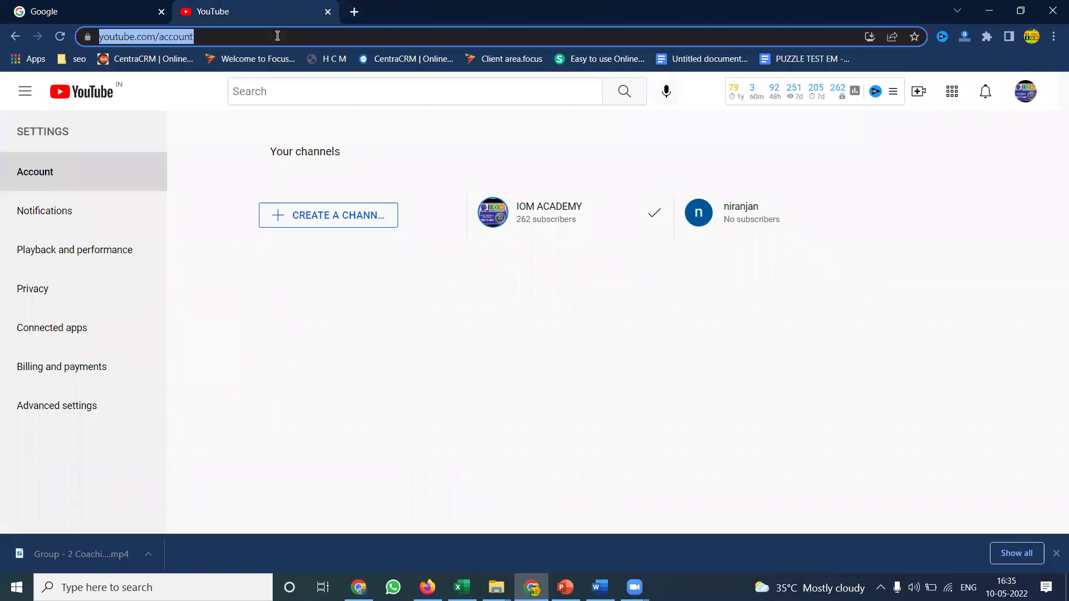
type("youtube")
key("Return")
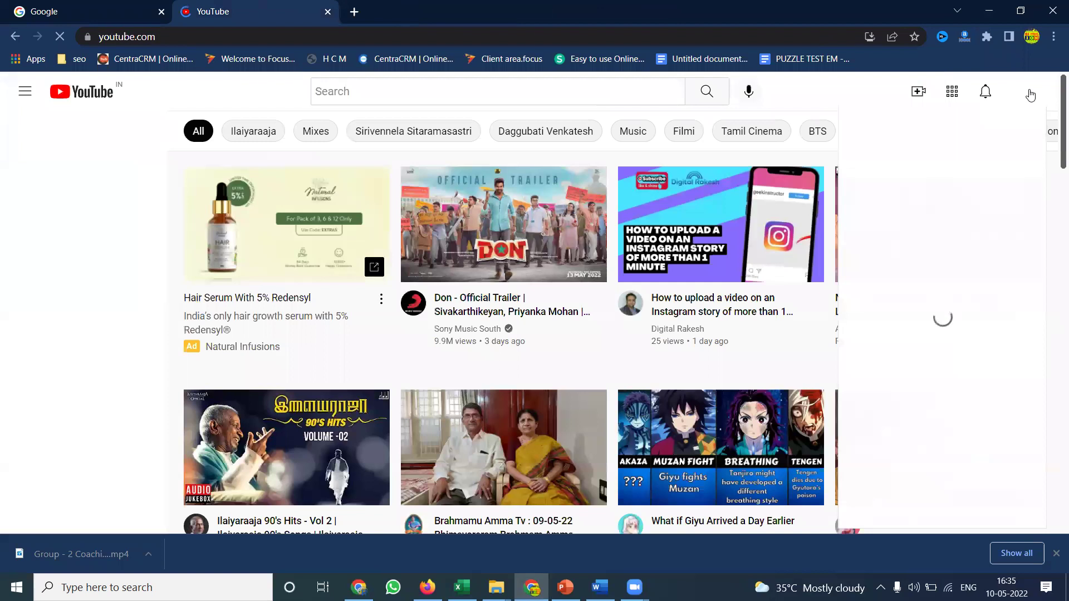
Open the IOM ACADEMY account settings and view the list of channels belonging to the account
left_click(1028, 94)
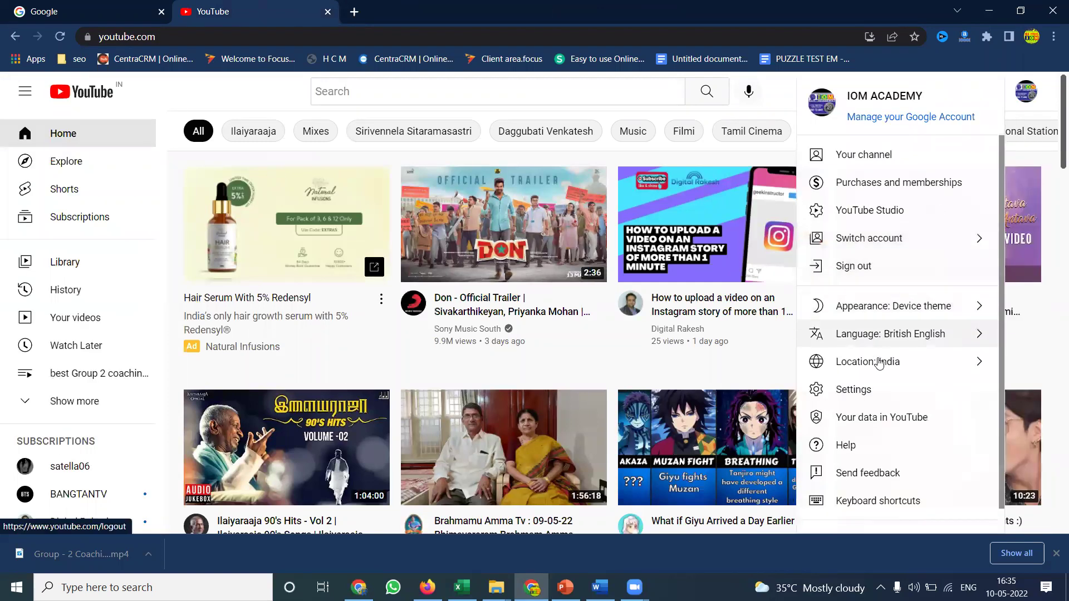
left_click(869, 390)
scroll(668, 418, "down", 1)
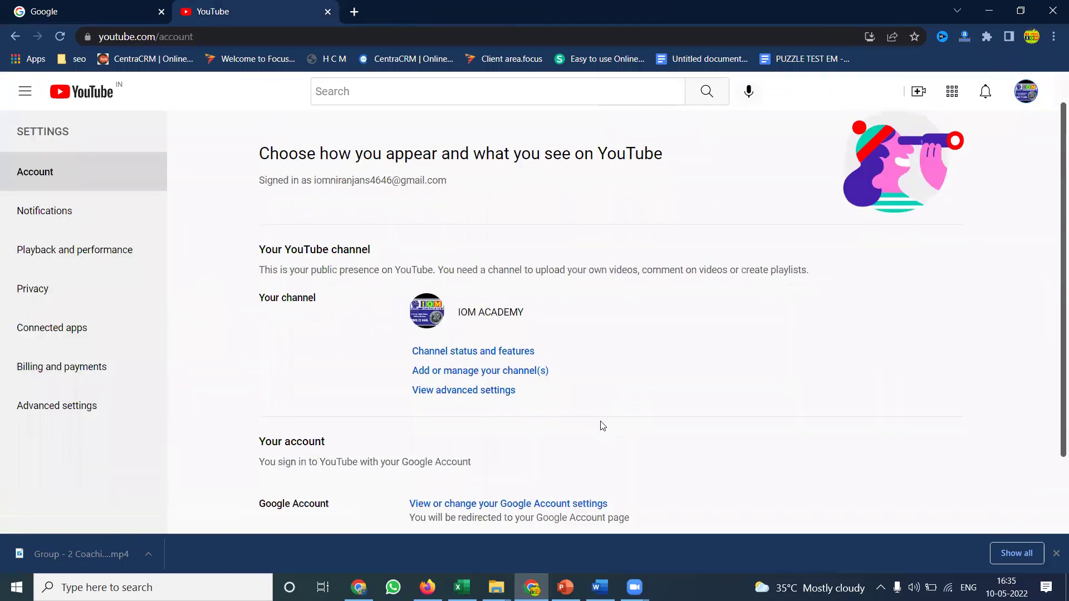
left_click(535, 347)
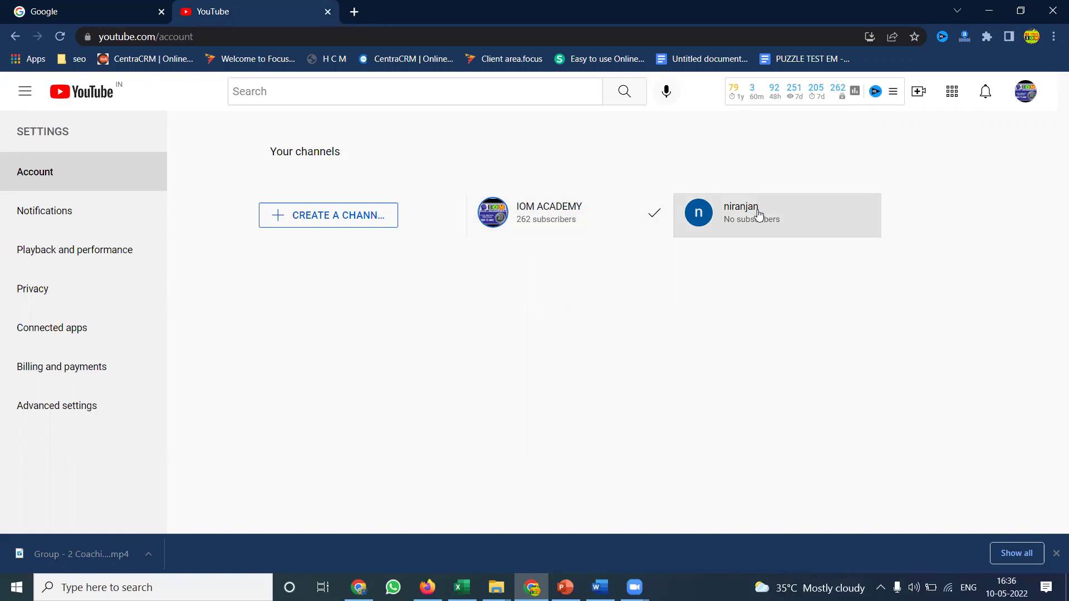
Request moving the IOM ACADEMY channel to a brand account from the advanced settings
left_click(109, 407)
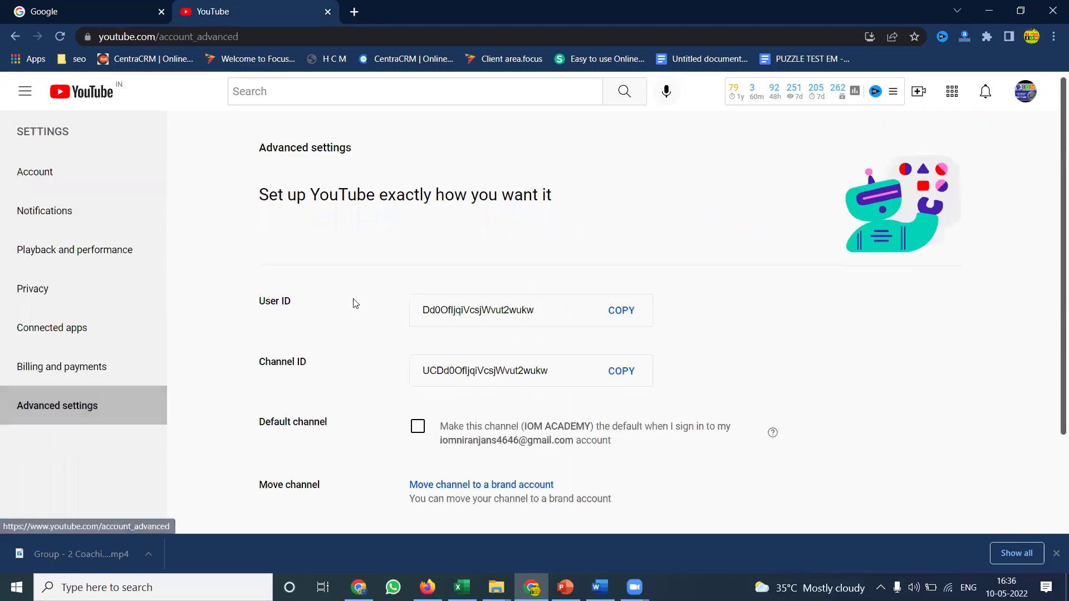
scroll(357, 303, "down", 2)
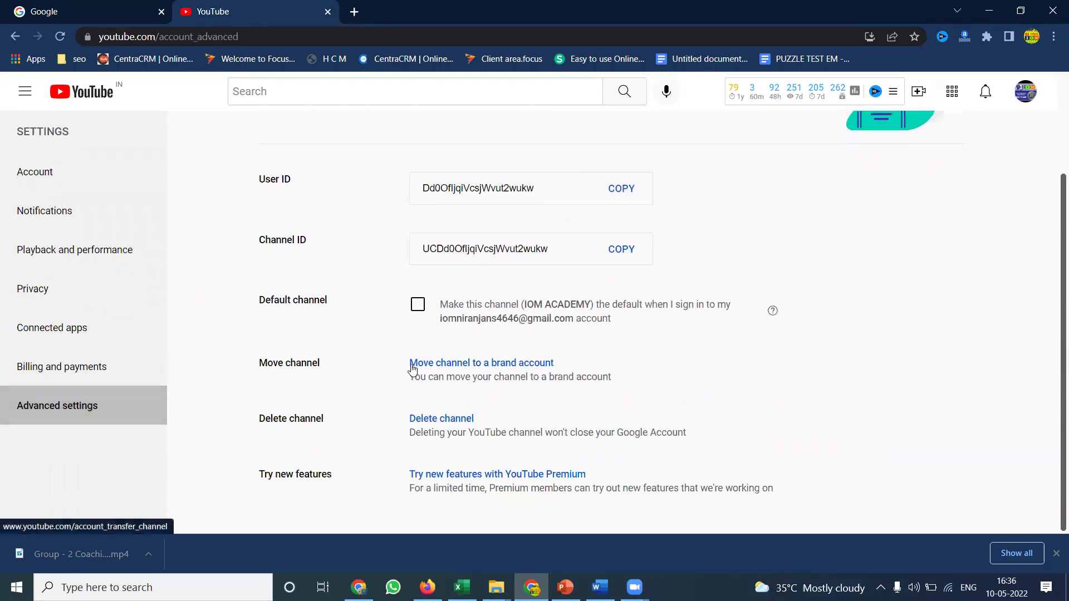
left_click(528, 369)
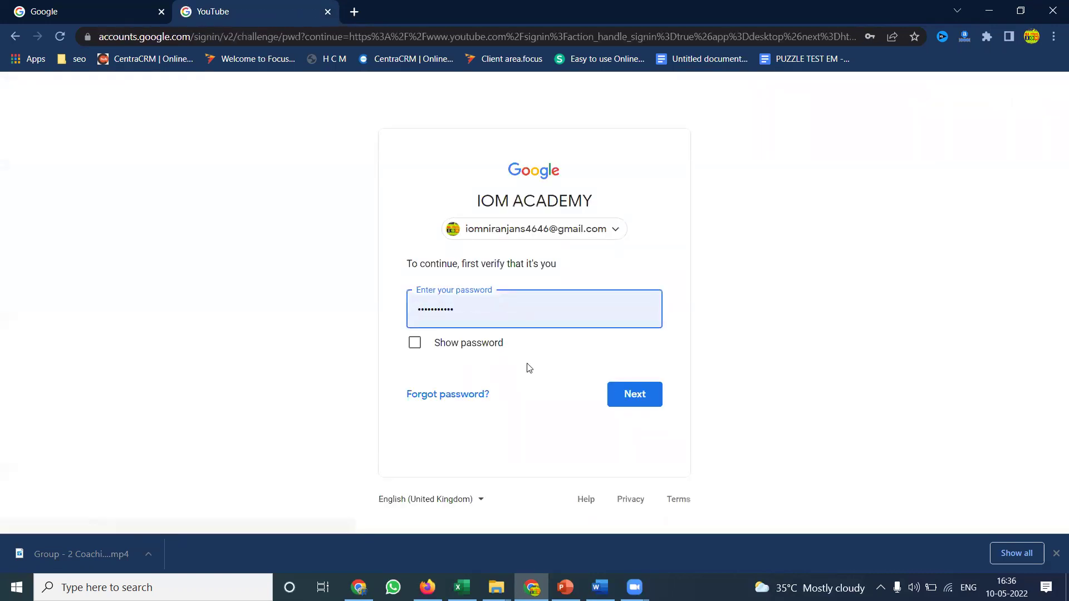
Submit the account password and choose to verify the identity with a security code from a phone or tablet
left_click(638, 395)
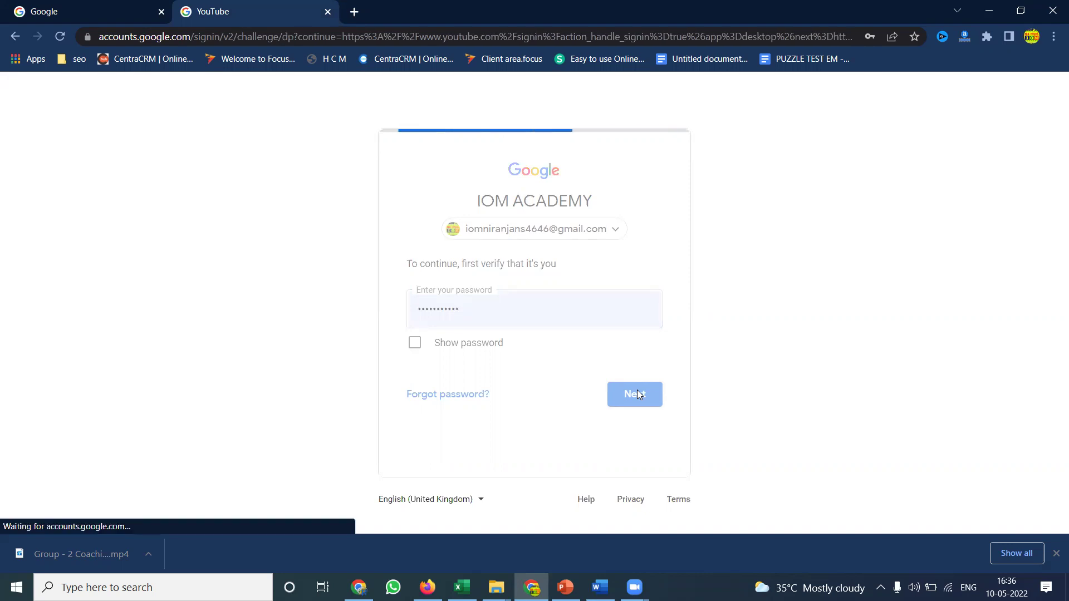
left_click(446, 486)
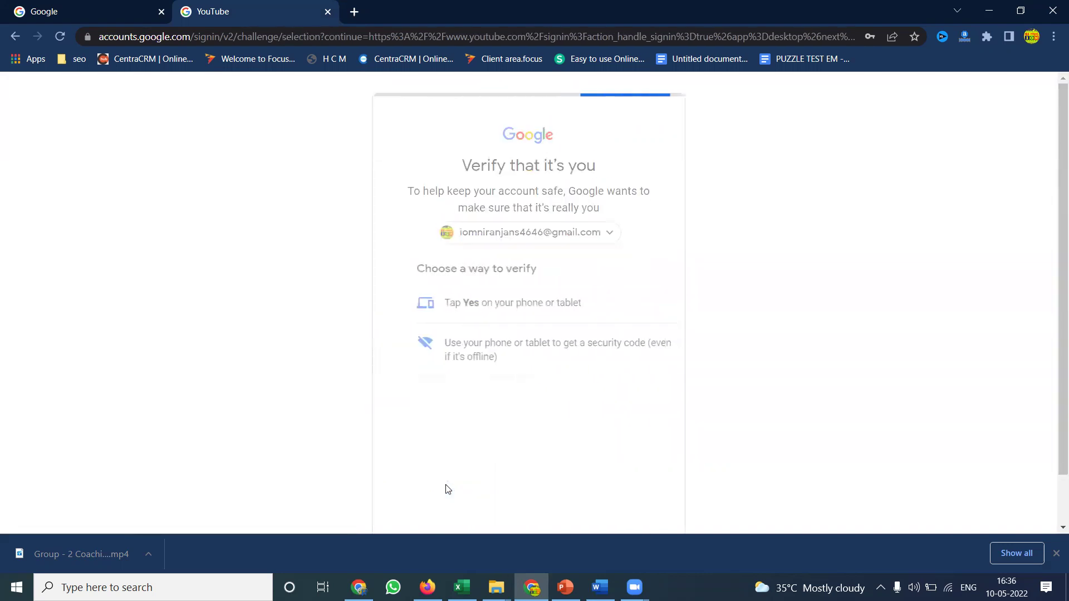
left_click(494, 345)
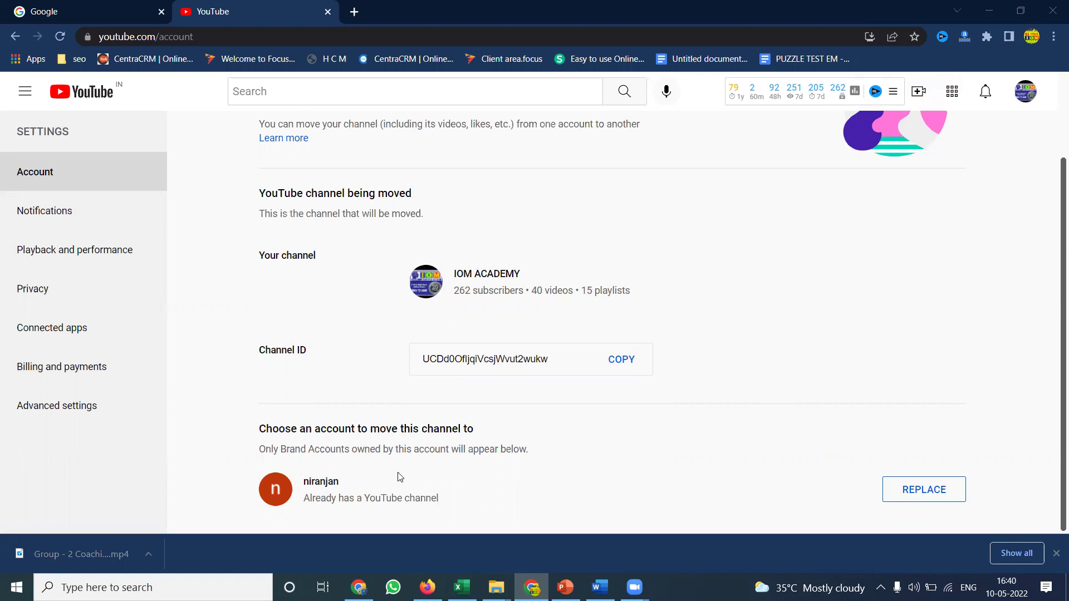
Replace the Brand Account's existing channel, accepting its permanent deletion, and move the IOM ACADEMY channel to that account
left_click(903, 491)
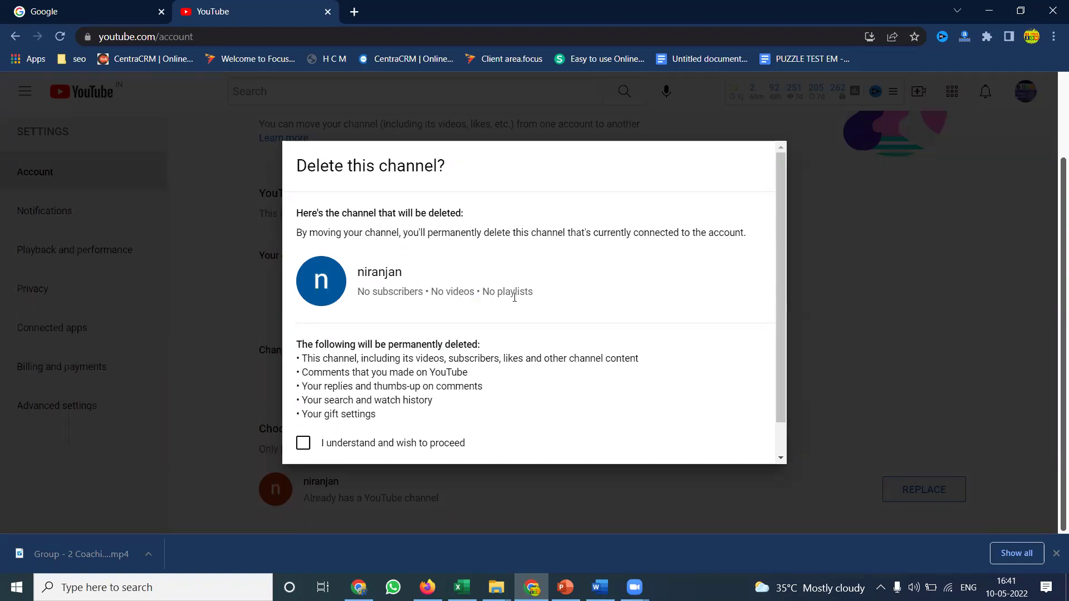
left_click(326, 446)
scroll(358, 412, "down", 2)
left_click(723, 449)
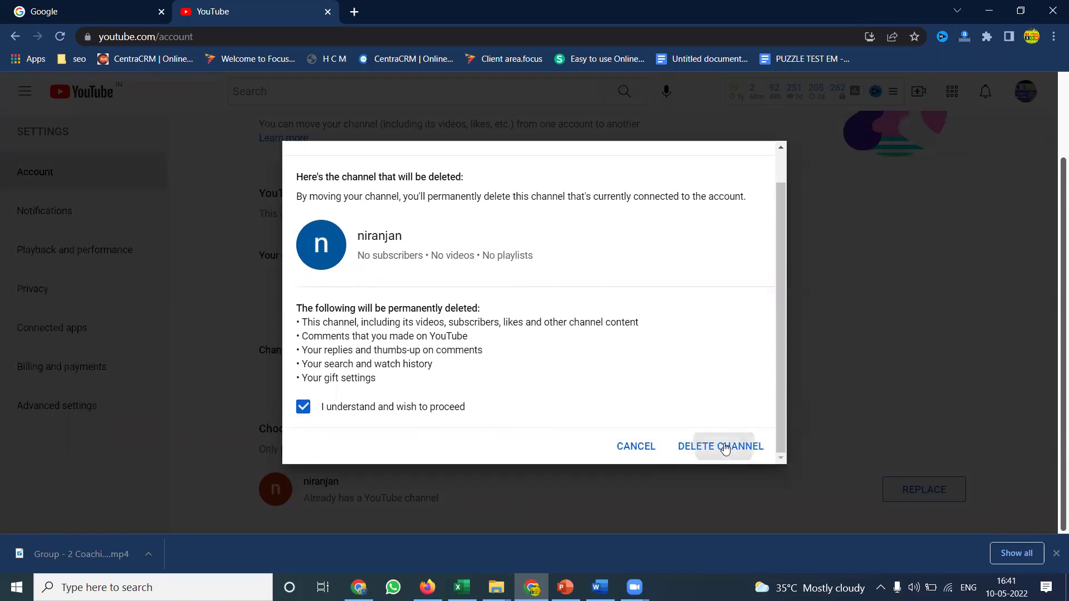
scroll(727, 449, "down", 1)
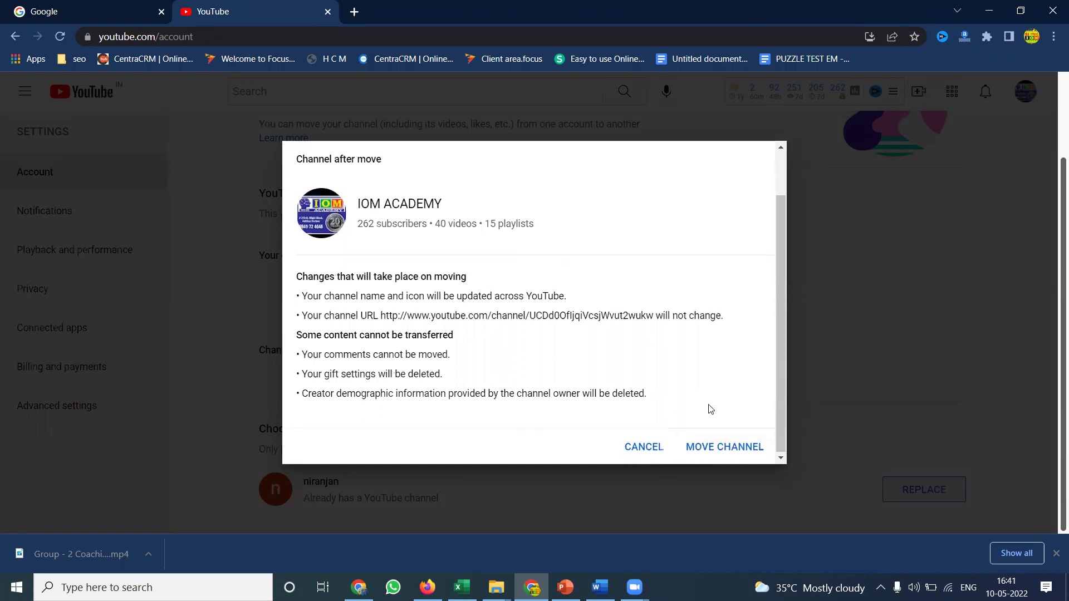
left_click(729, 445)
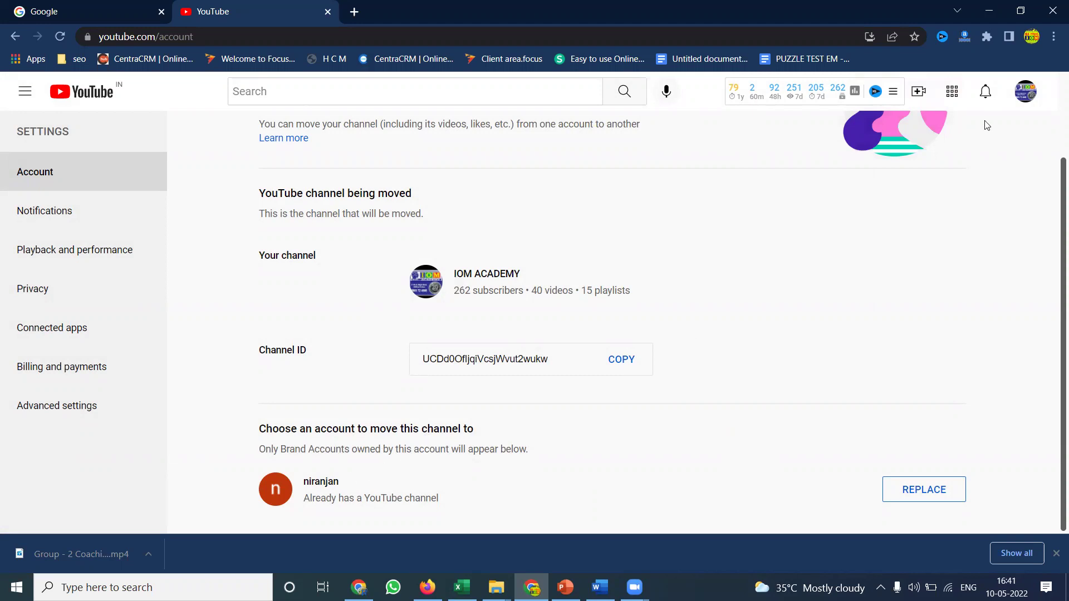
Open the YouTube settings in a new tab and review the account's channels after the move
left_click(1025, 98)
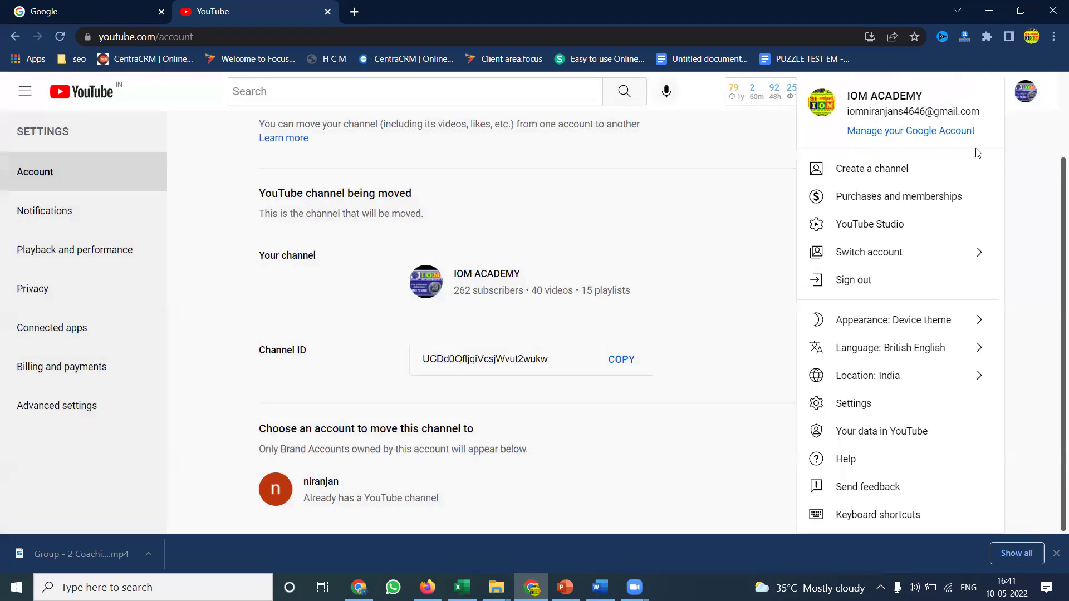
right_click(850, 405)
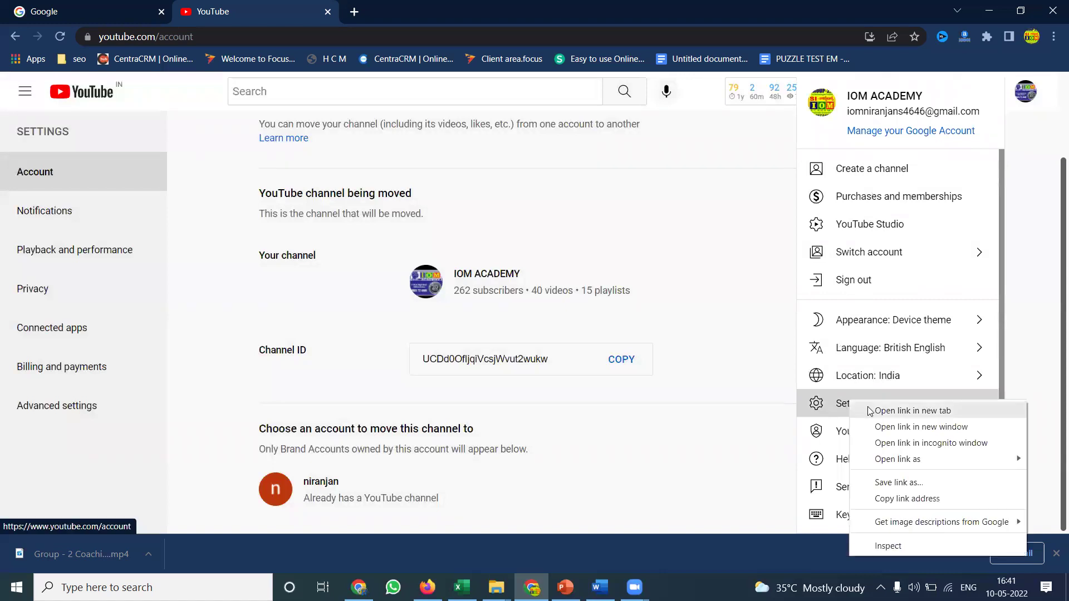
left_click(907, 410)
left_click(453, 20)
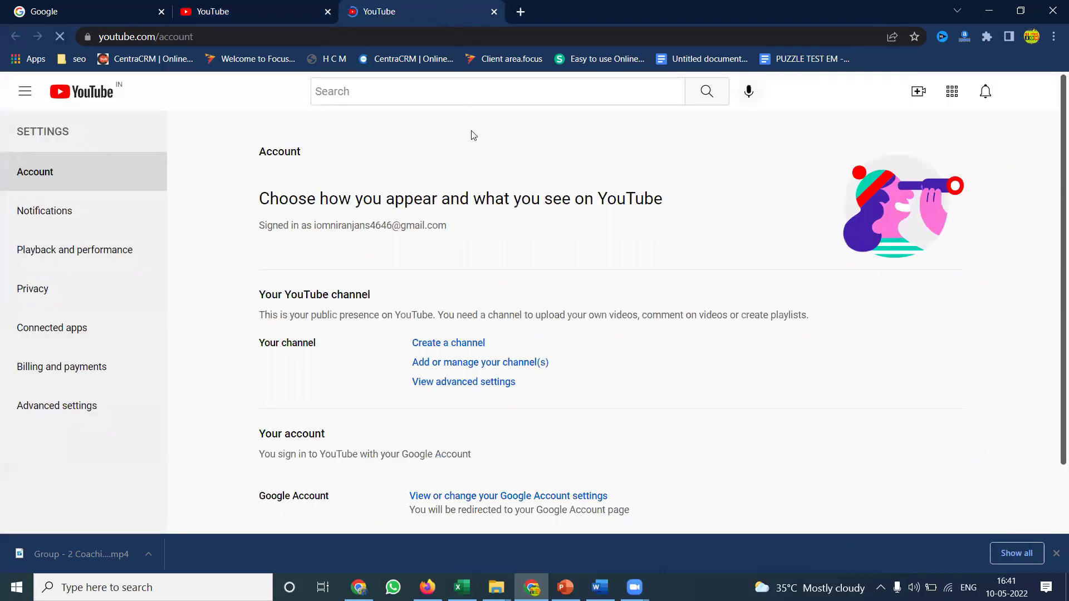
left_click(486, 363)
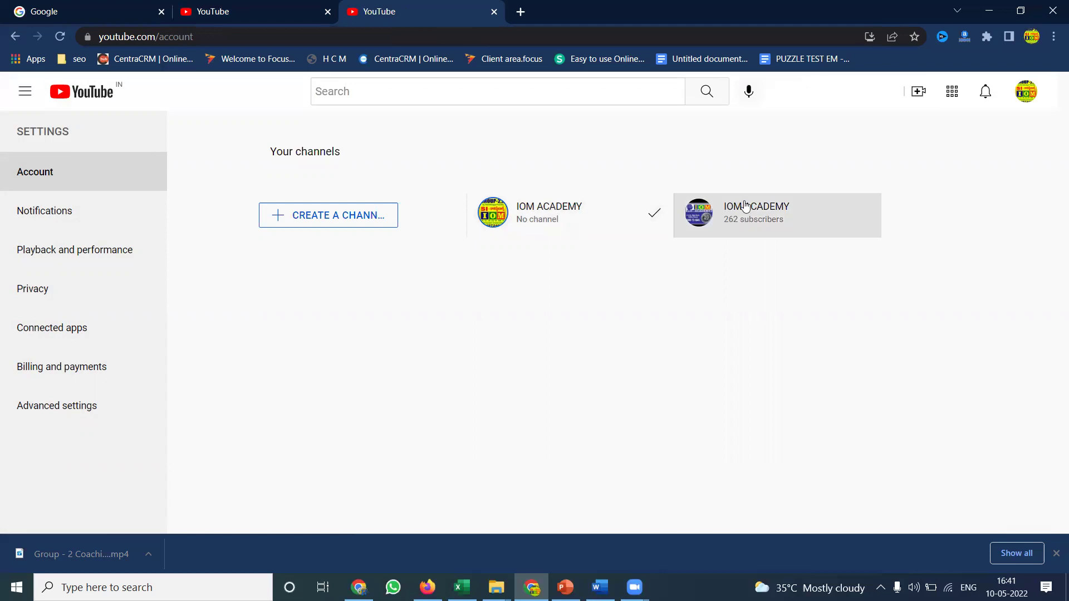
left_click(268, 15)
Load YouTube in another new tab and display the accounts available for switching
left_click(520, 12)
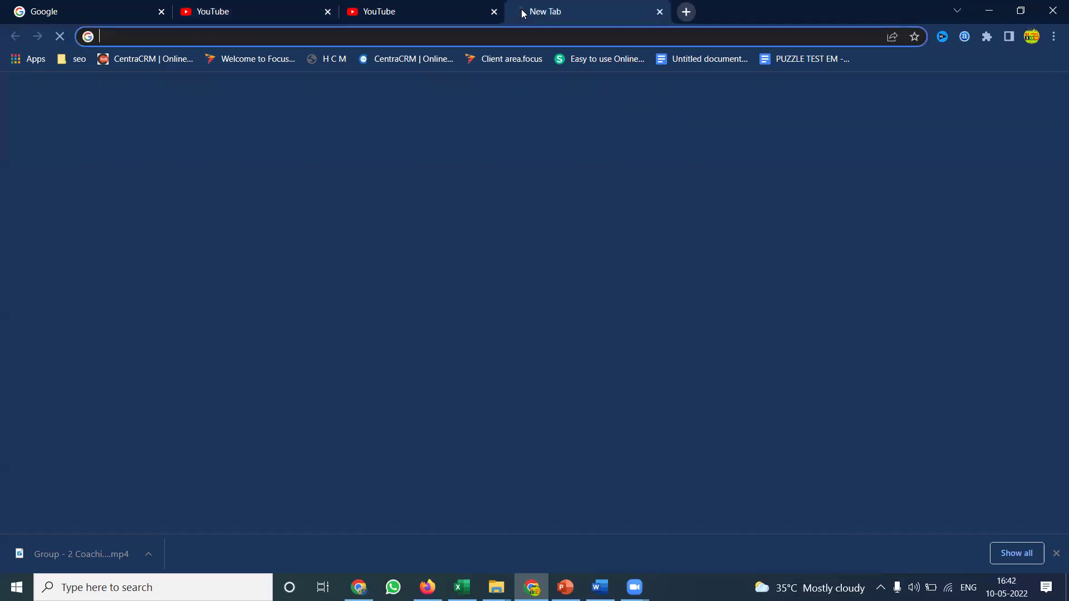
type("youtube")
key("Return")
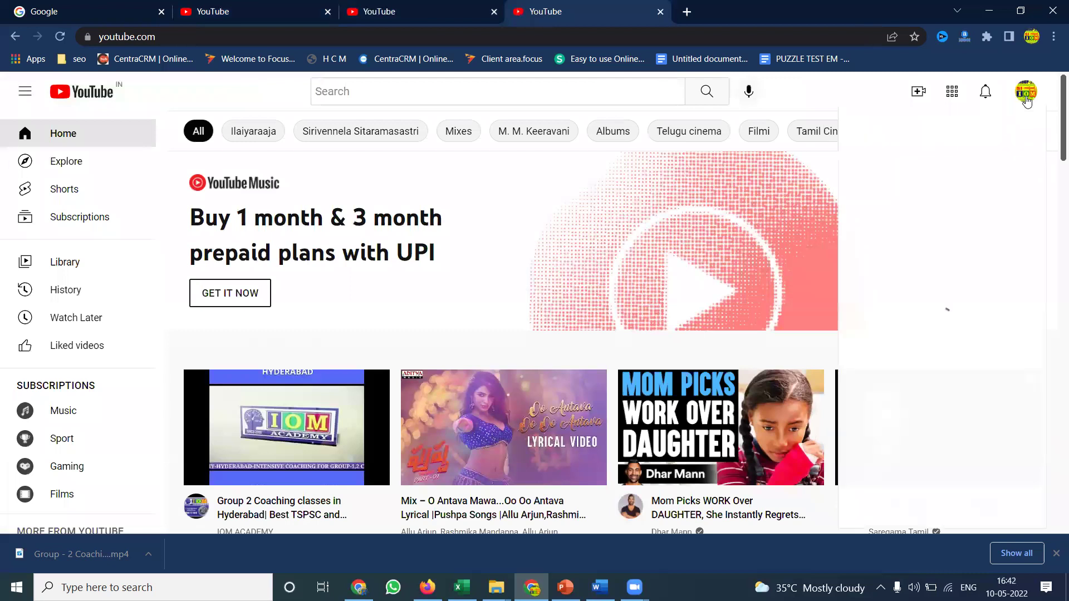
left_click(1026, 94)
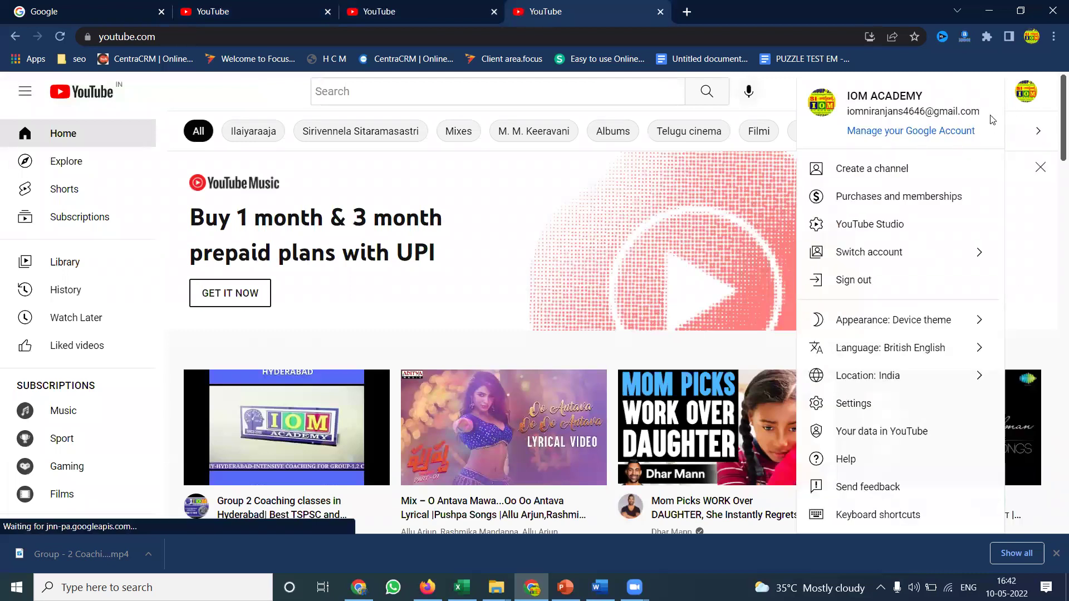
left_click(909, 252)
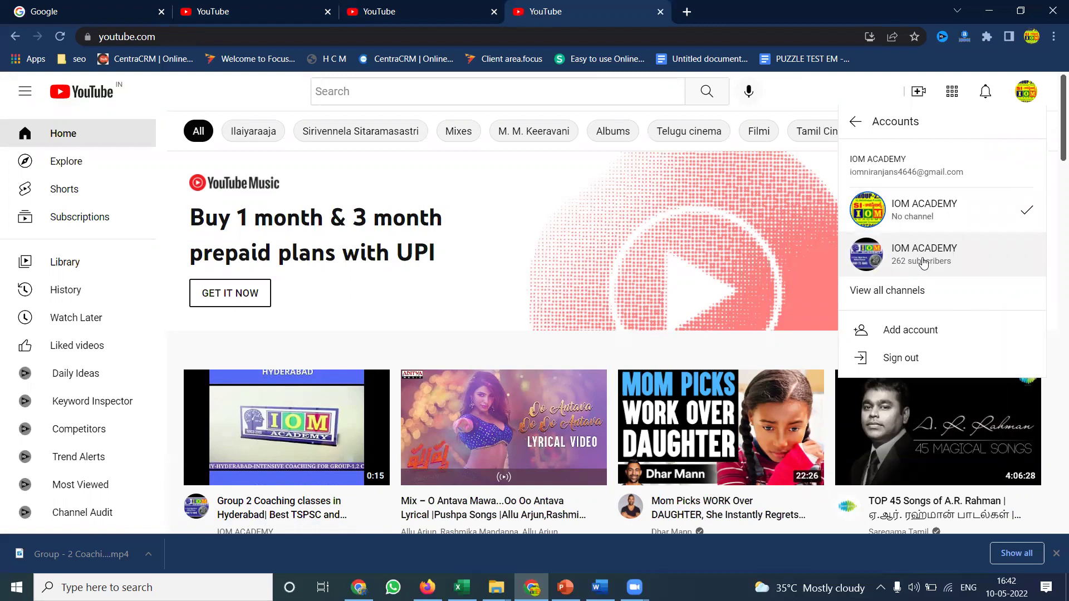
Copy the letters before the digits in the signed-in e-mail address from the Google account details
left_click(75, 10)
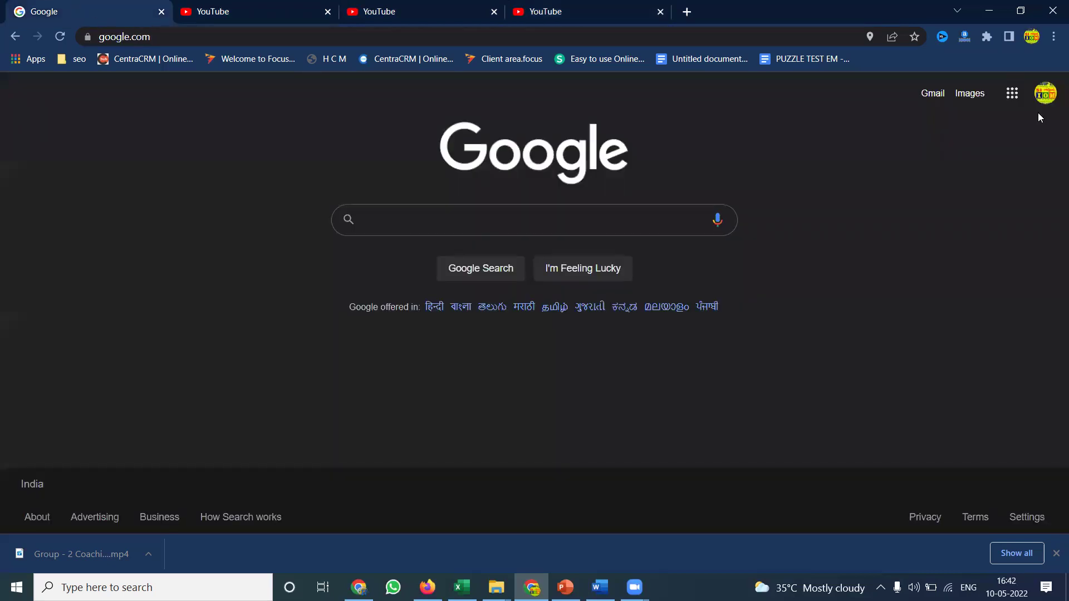
left_click(1044, 96)
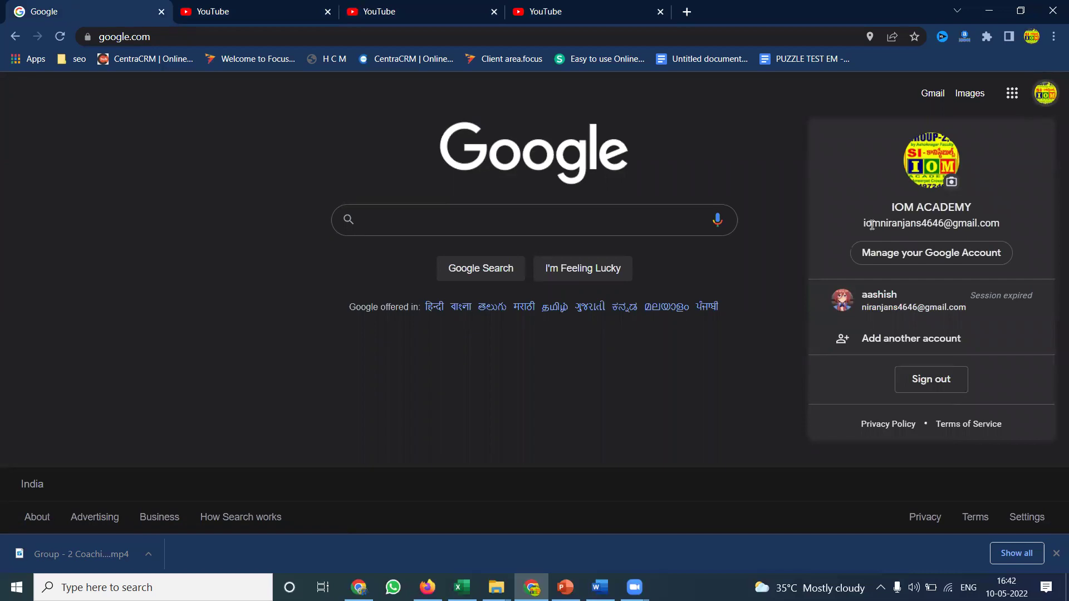
left_click_drag(865, 223, 922, 222)
right_click(872, 224)
left_click(926, 234)
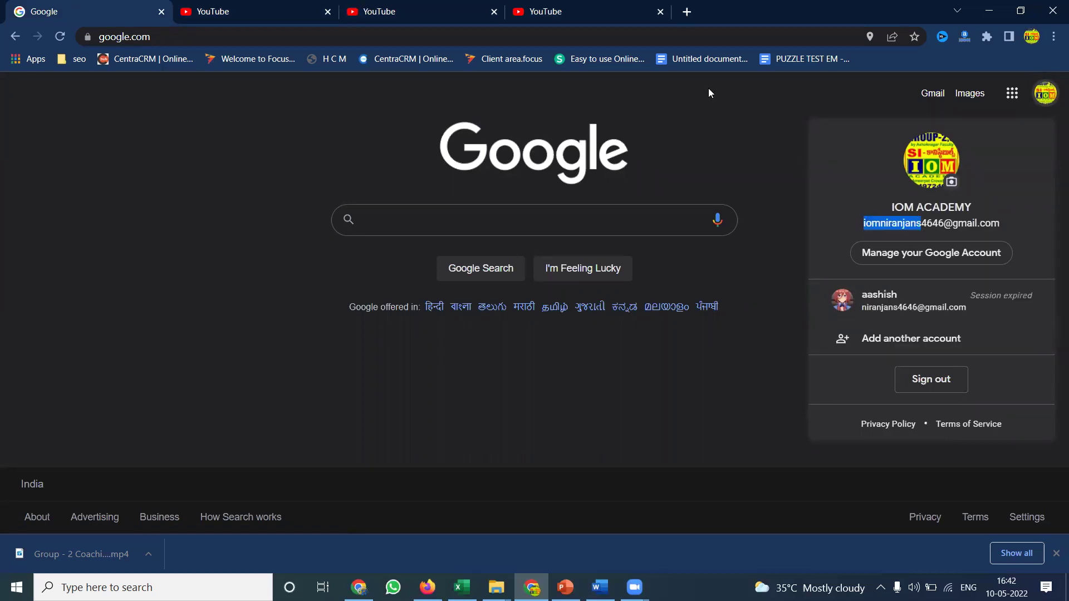
Select the IOM ACADEMY account that has no channel in YouTube and start creating a channel for it
left_click(578, 4)
left_click(941, 216)
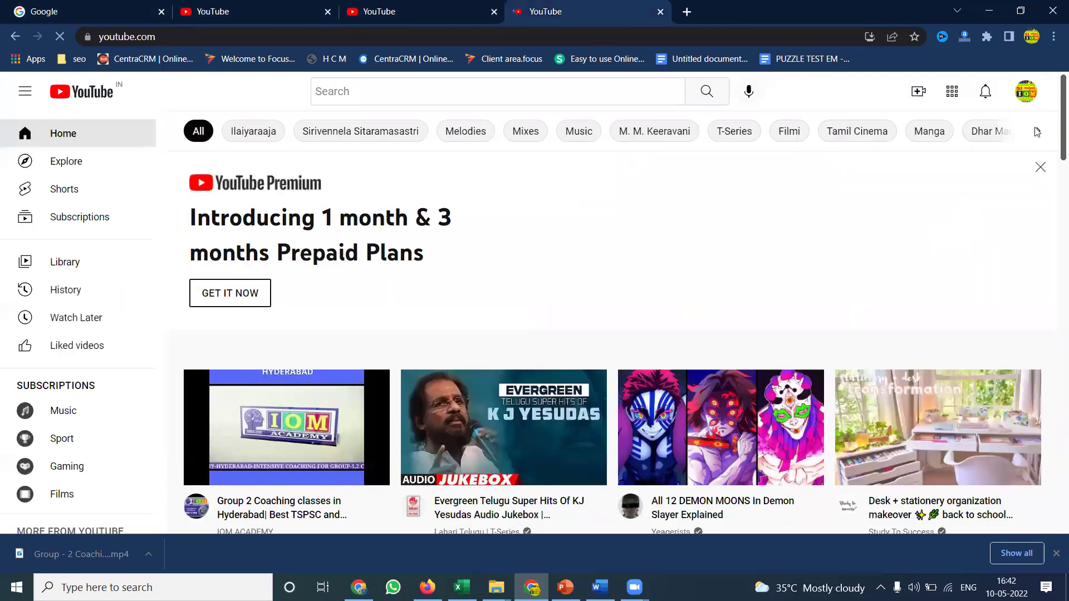
left_click(1033, 84)
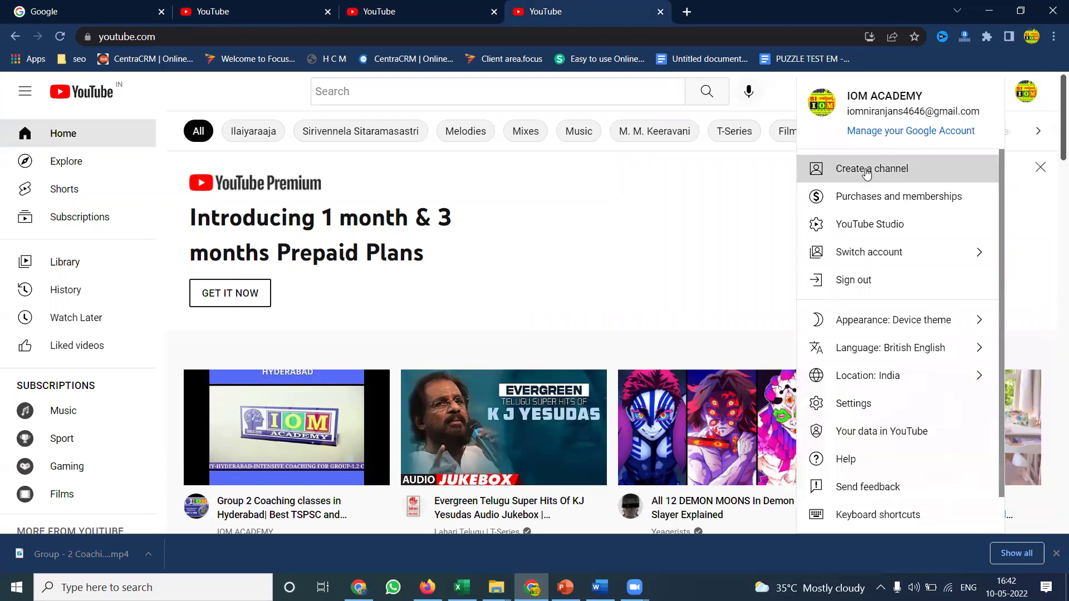
left_click(814, 170)
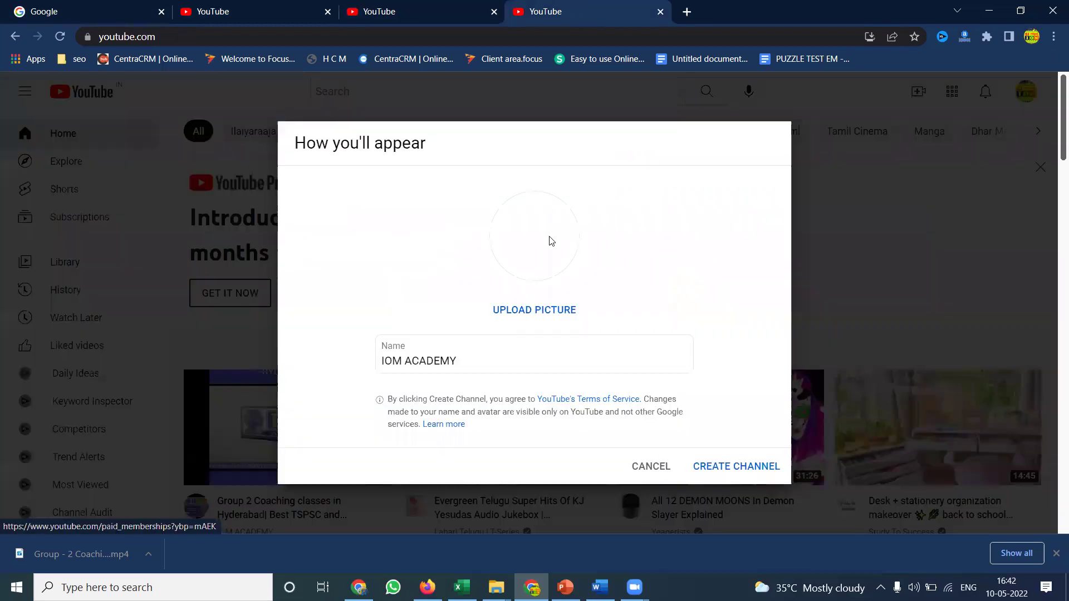
Replace the channel name with the copied text, insert a space after "iom", remove the final letter and create the channel
triple_click(444, 359)
key("ctrl+v")
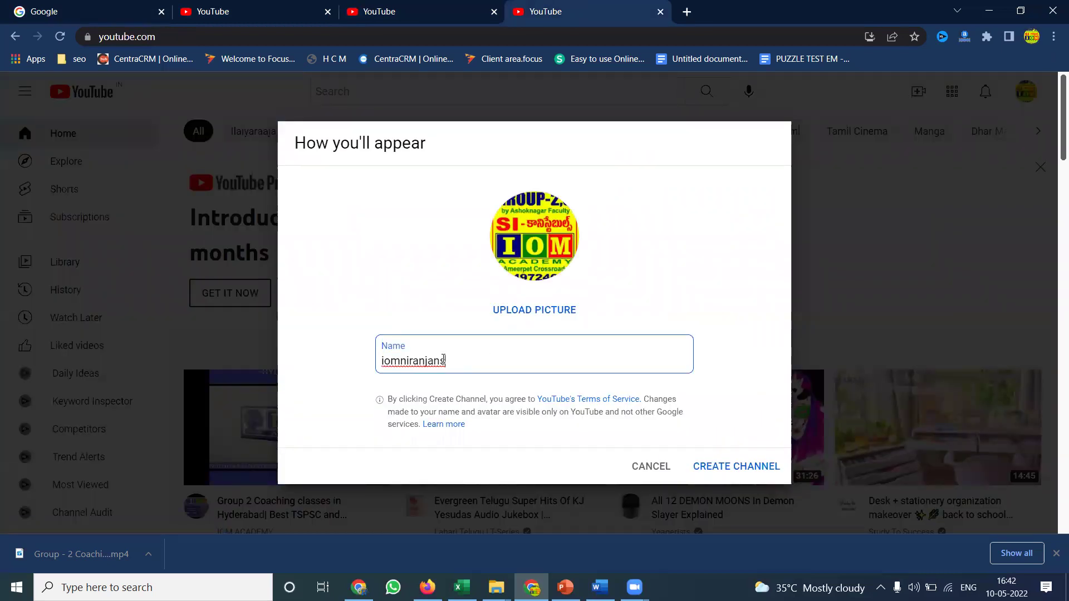
left_click(401, 361)
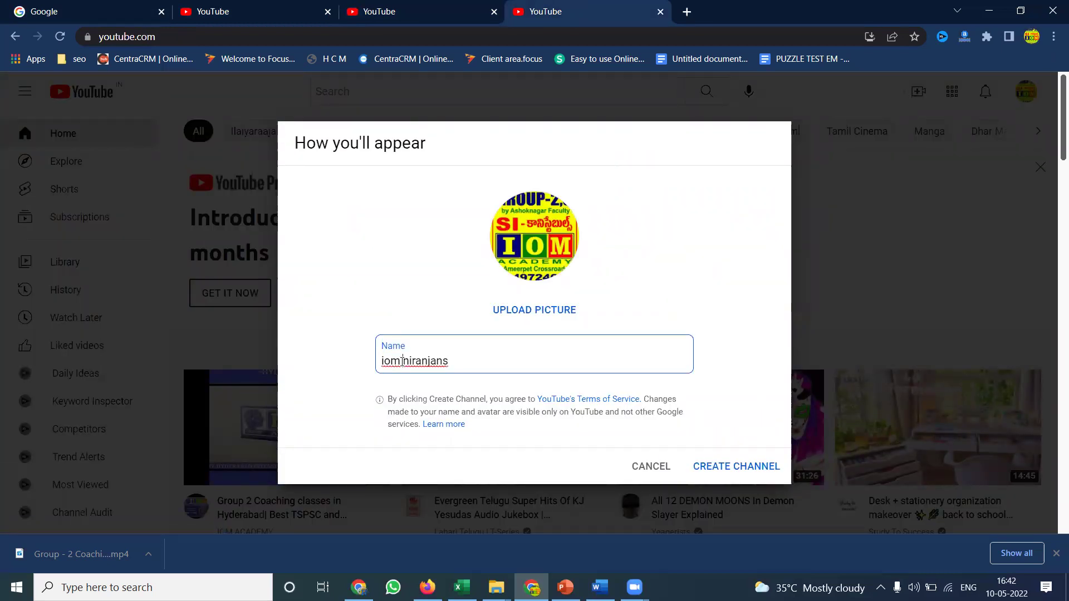
left_click(470, 359)
key("BackSpace")
left_click(724, 467)
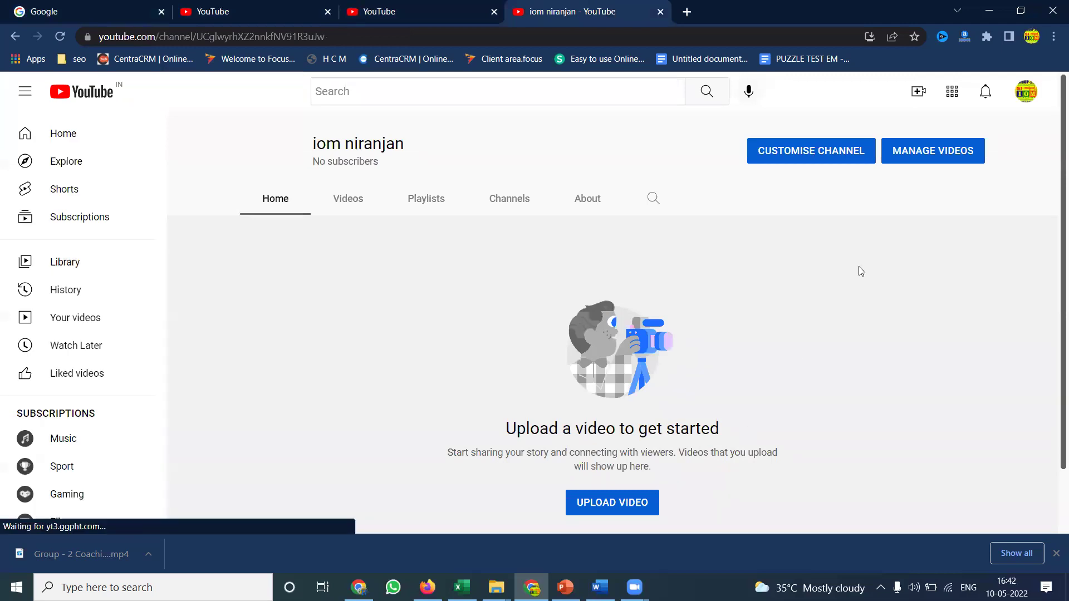
Switch YouTube to the IOM ACADEMY Brand Account channel and close the two extra YouTube tabs
left_click(1026, 92)
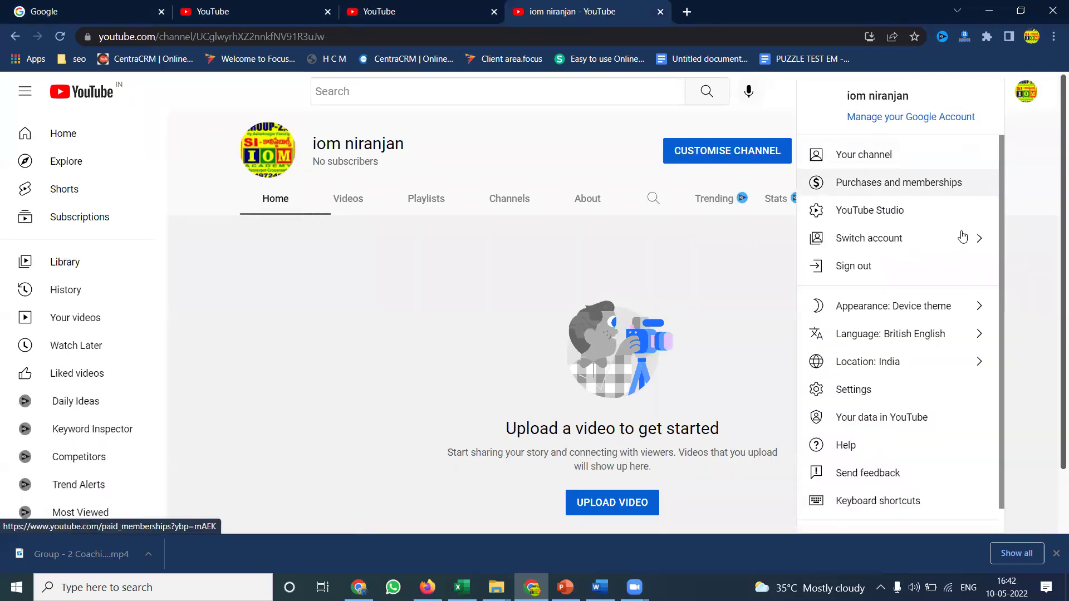
left_click(956, 245)
left_click(936, 261)
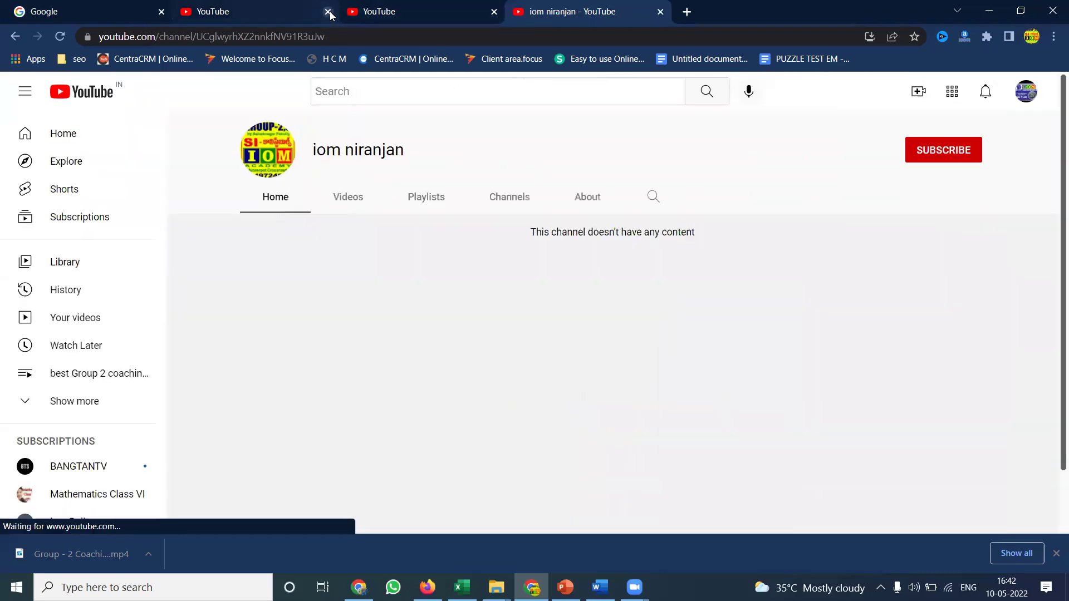
left_click(328, 11)
left_click(353, 12)
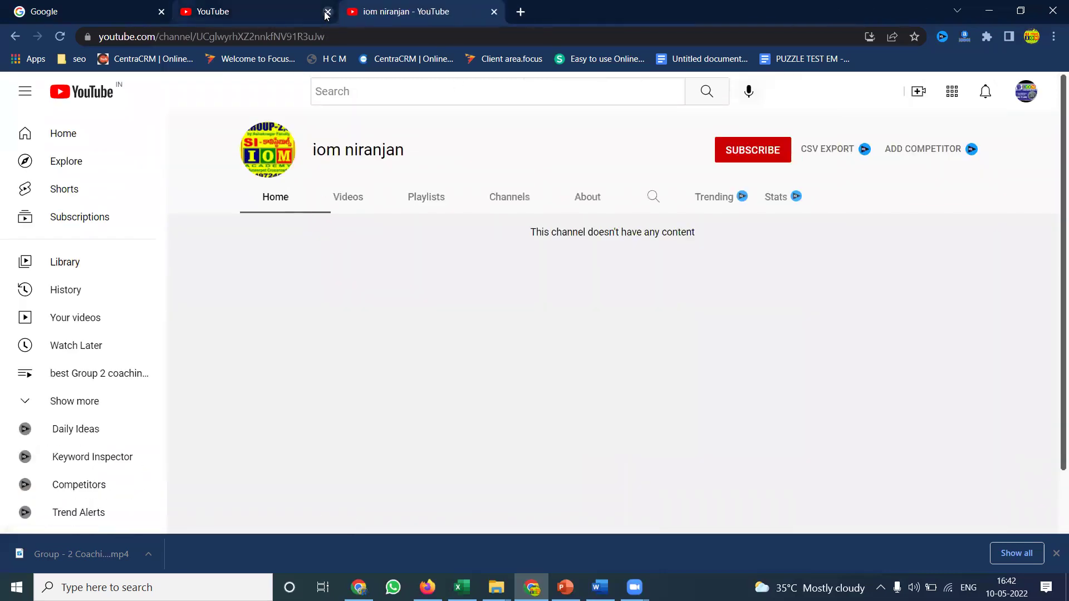
Show the uploaded videos on the IOM ACADEMY channel page and start loading YouTube in a new tab
left_click(1027, 92)
left_click(893, 153)
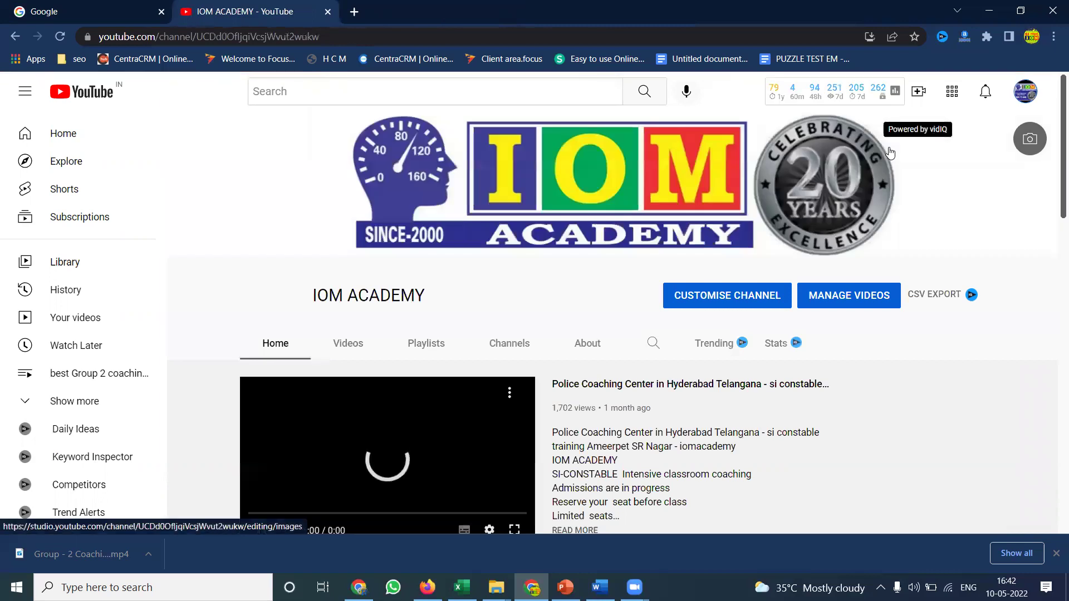
left_click(357, 348)
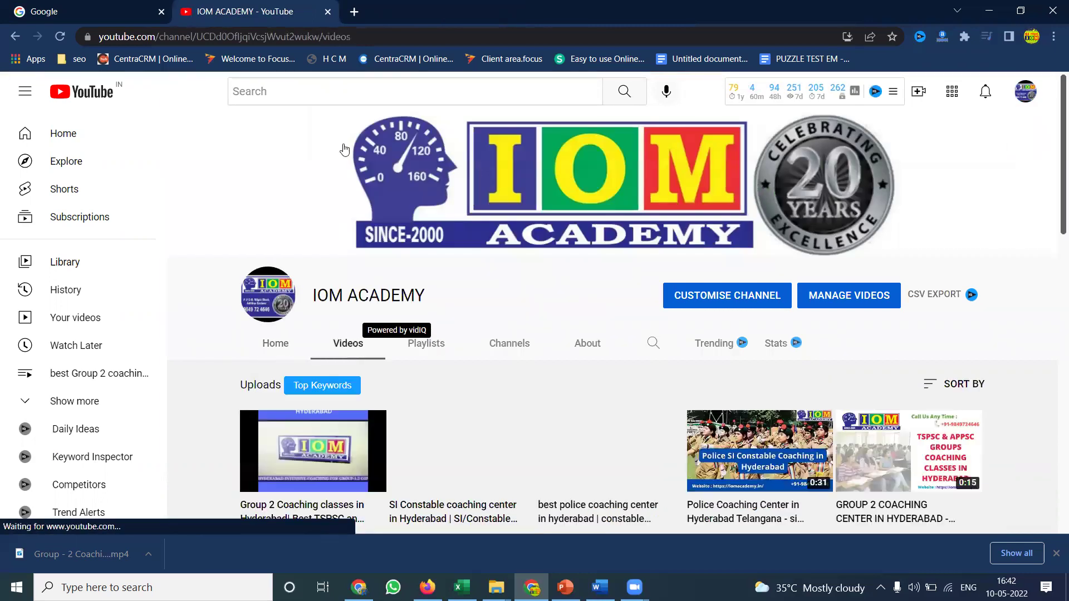
left_click(353, 13)
type("y")
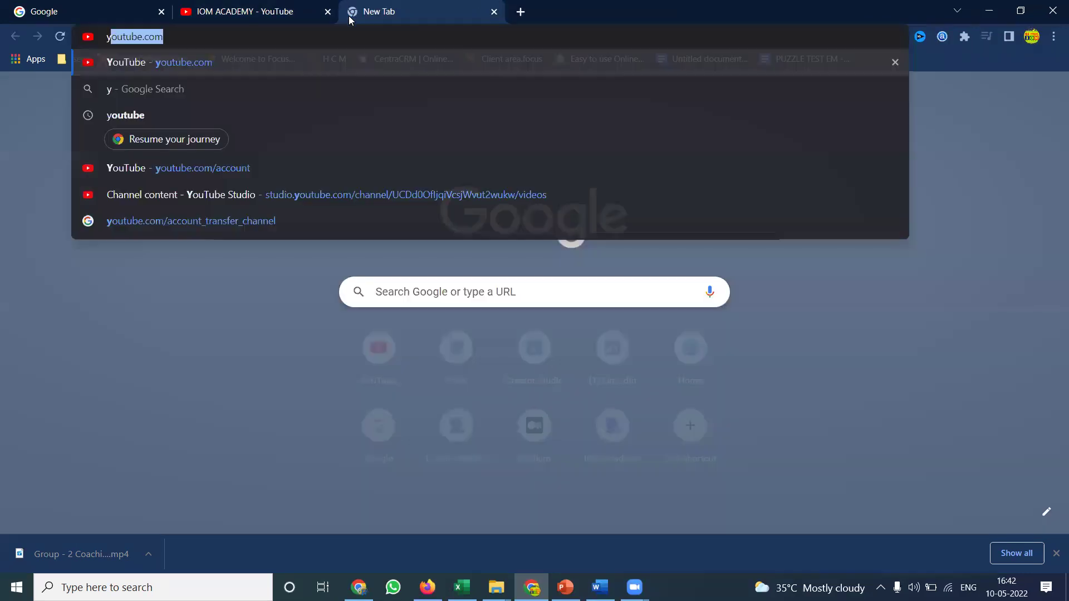
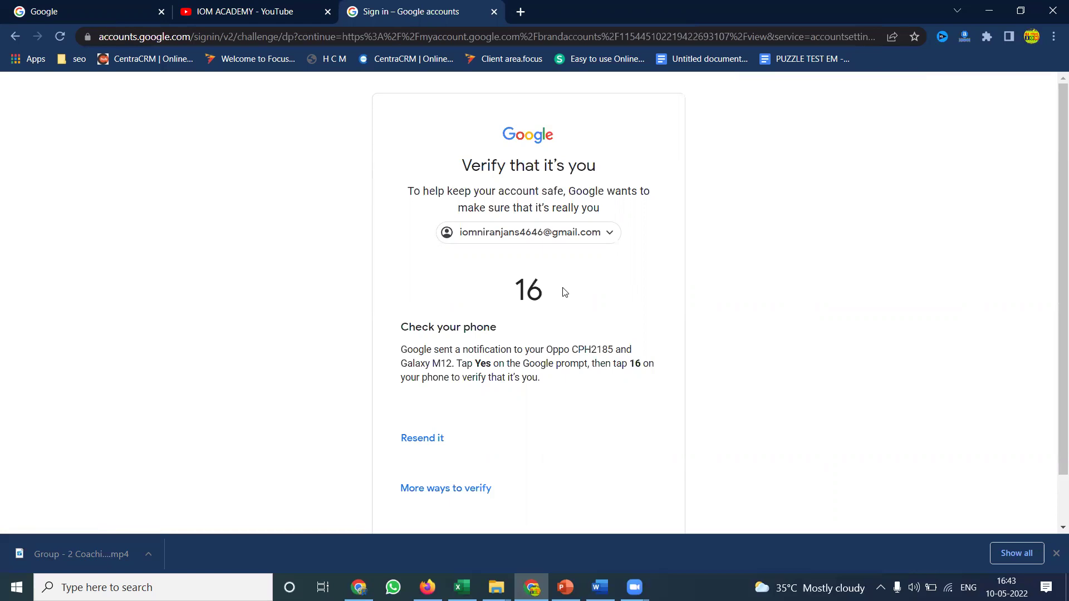
left_click(441, 489)
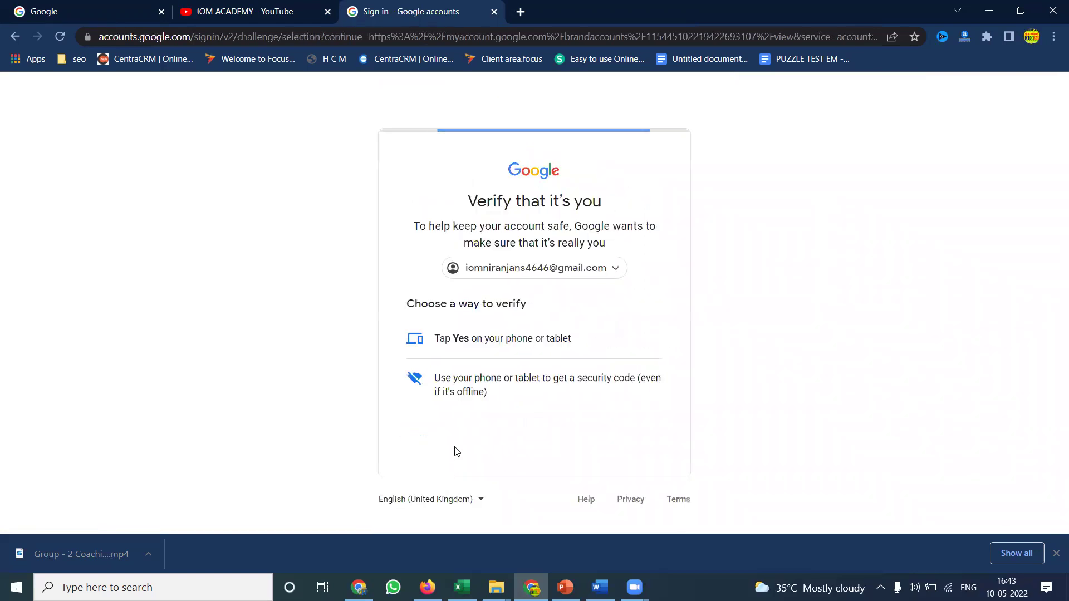
left_click(496, 378)
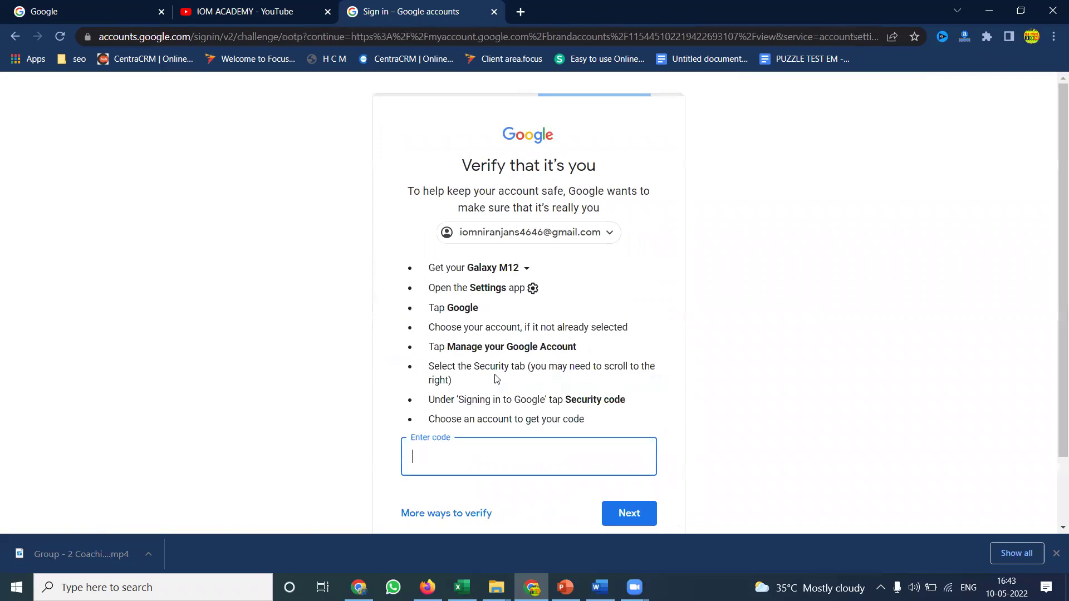
left_click(16, 37)
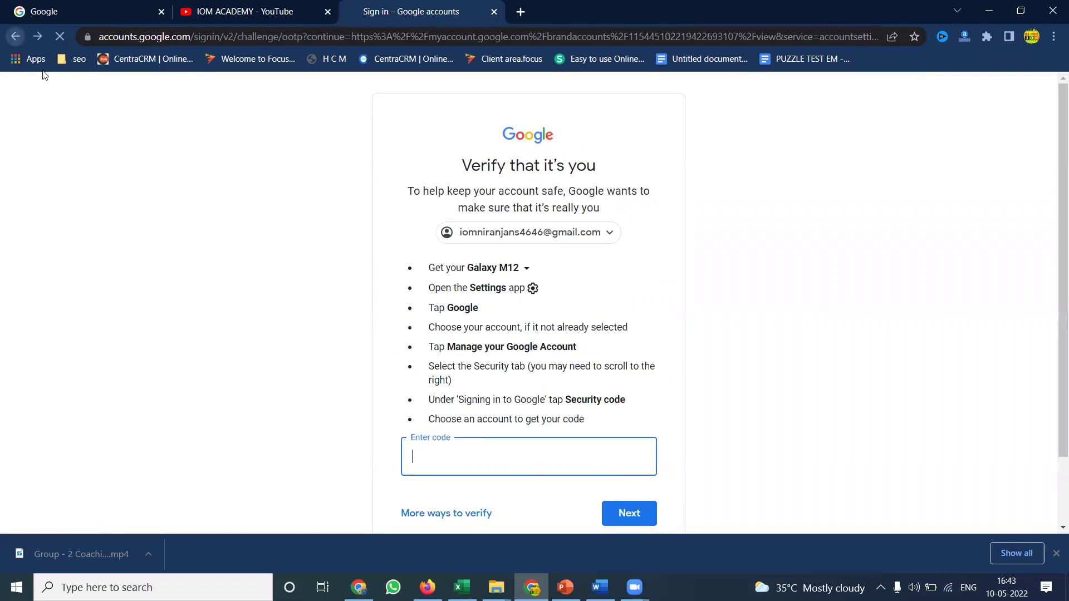
Examine the roles offered for new users in the Brand Account's permissions, then cancel the invitation
left_click(343, 397)
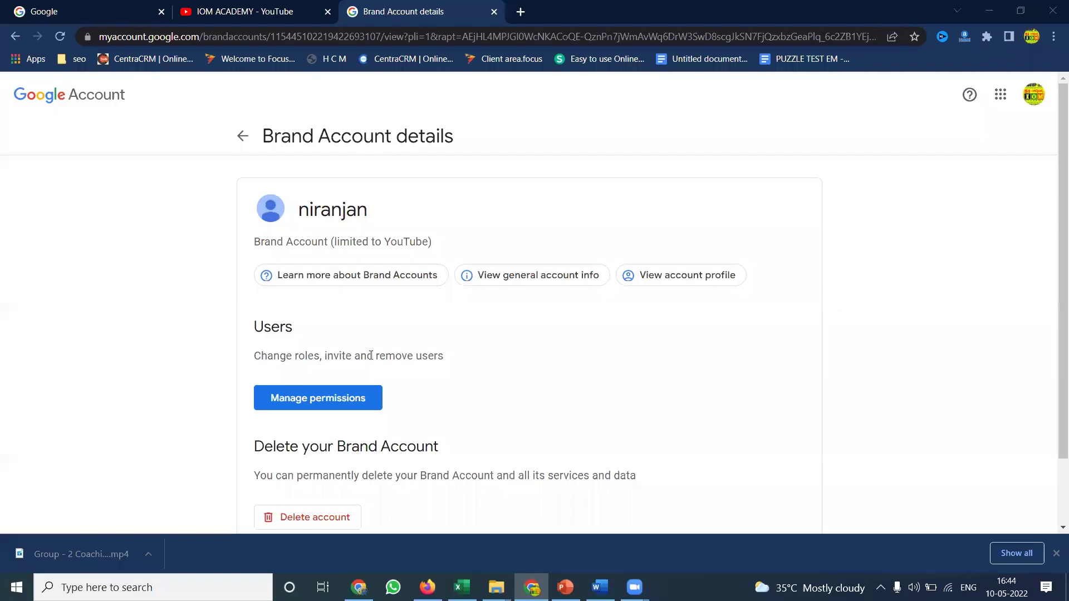
left_click(339, 405)
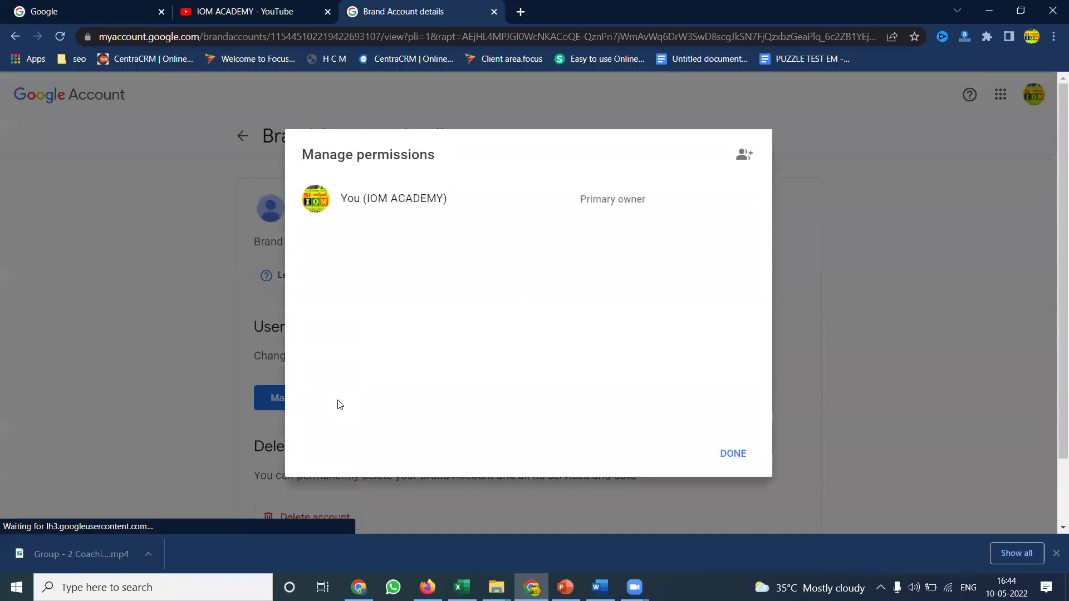
left_click(741, 159)
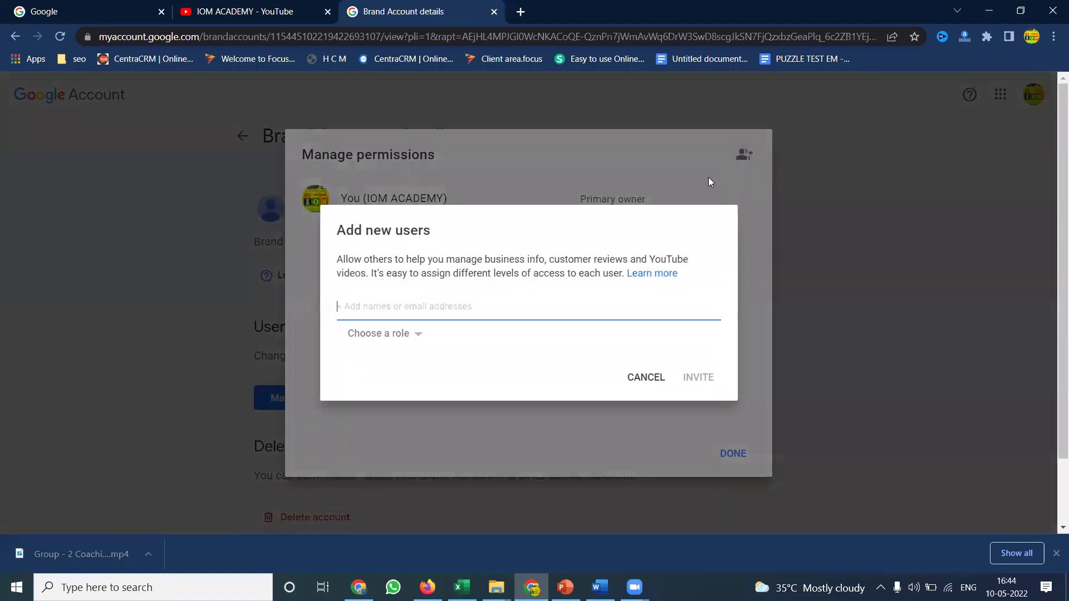
left_click(401, 334)
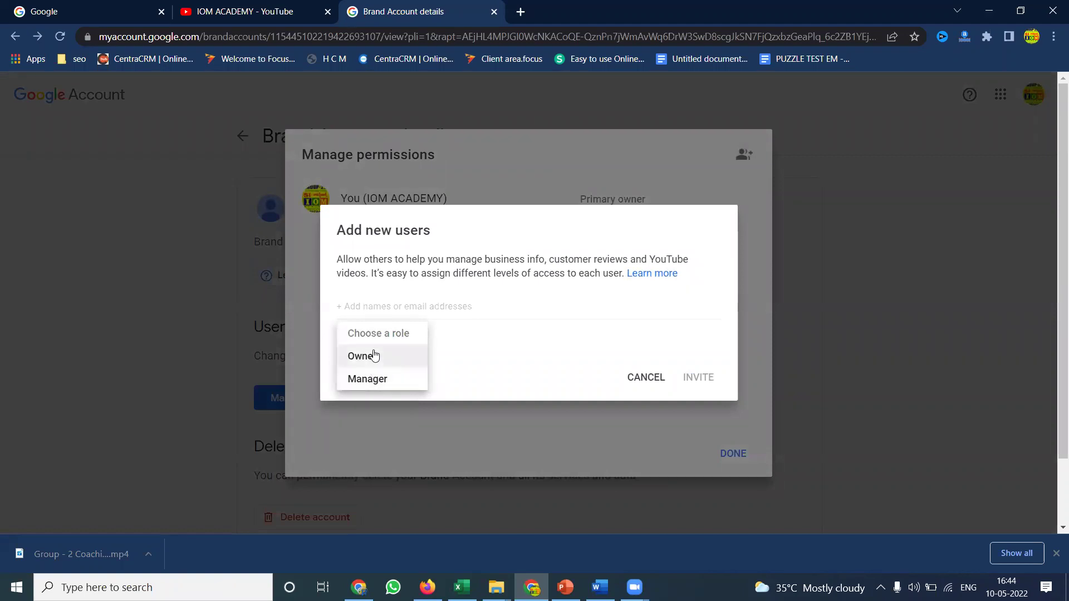
left_click(646, 390)
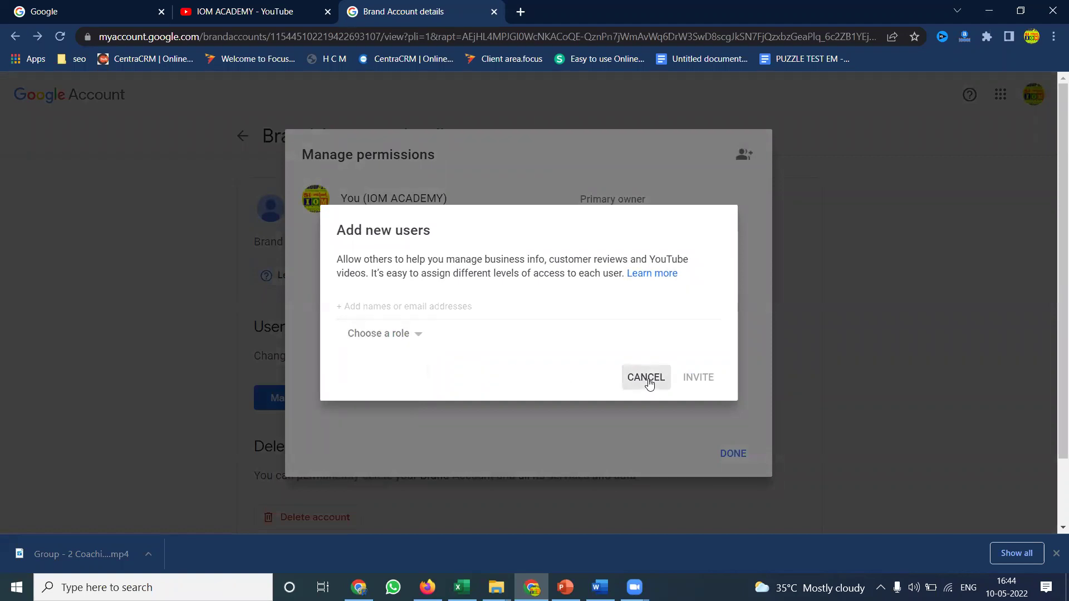
left_click(647, 390)
Open YouTube Studio for the IOM ACADEMY channel and display the Permissions section of its settings
left_click(234, 11)
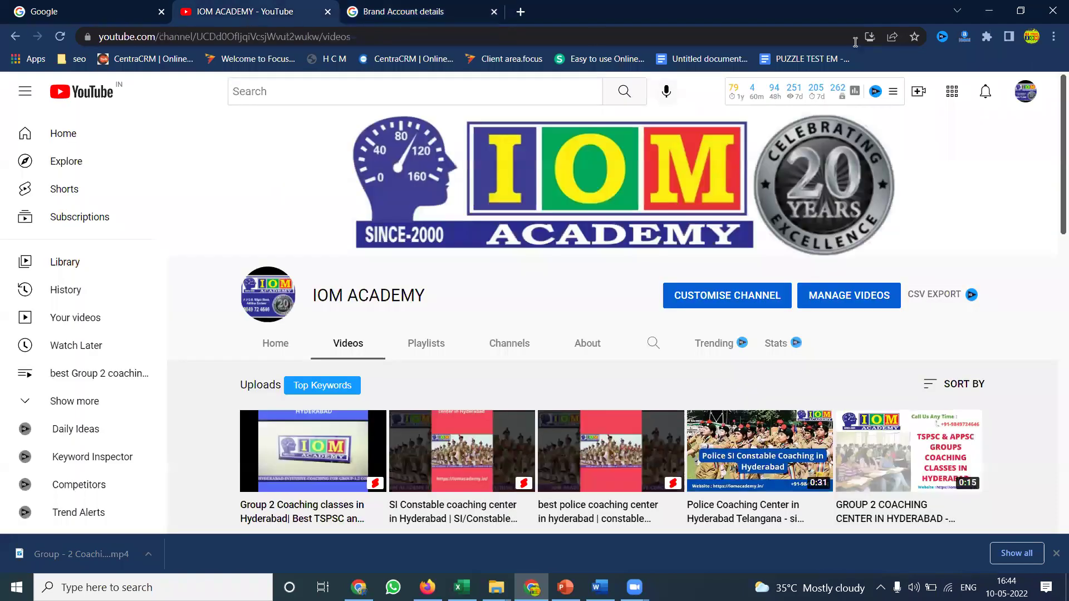
left_click(1022, 95)
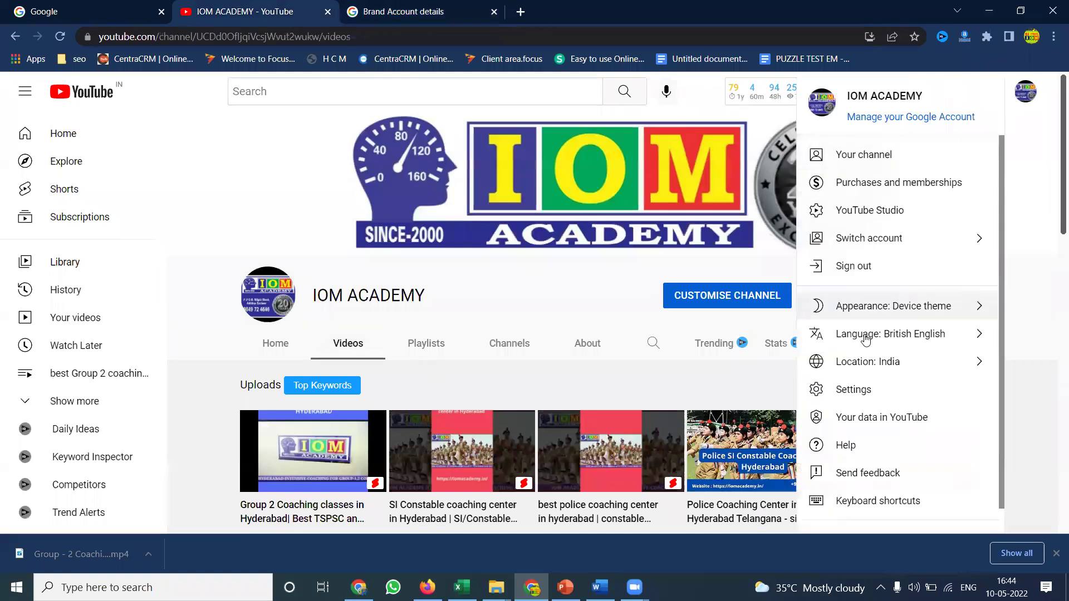
left_click(872, 215)
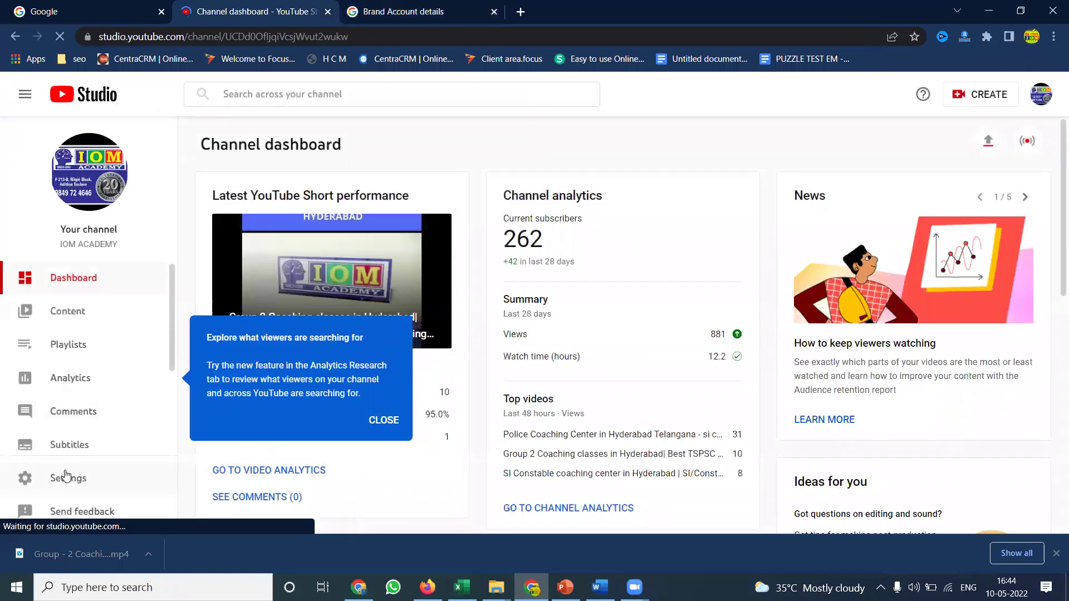
left_click(67, 477)
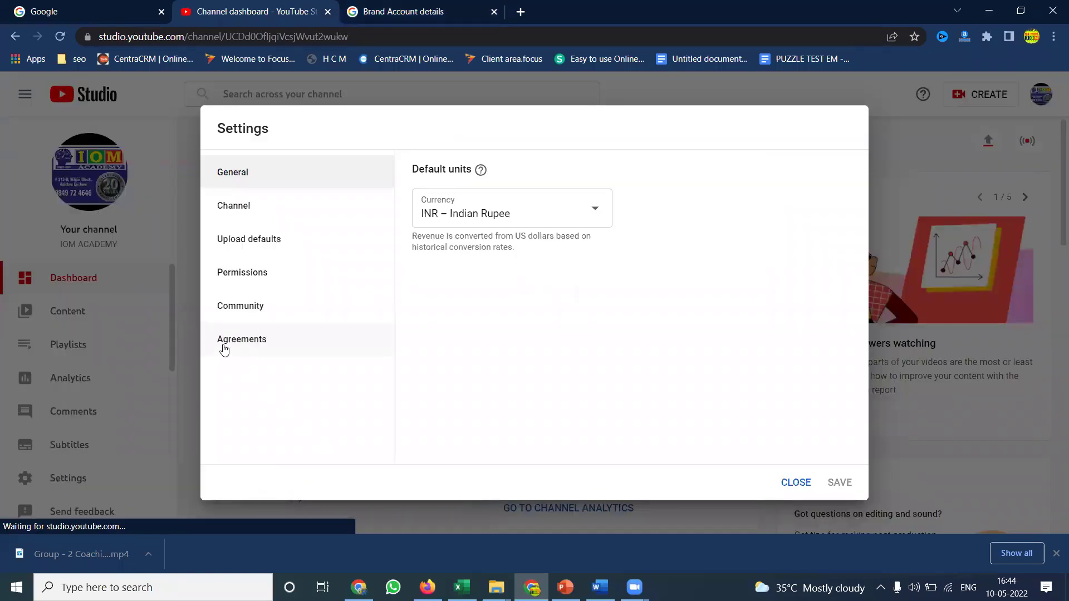
left_click(254, 283)
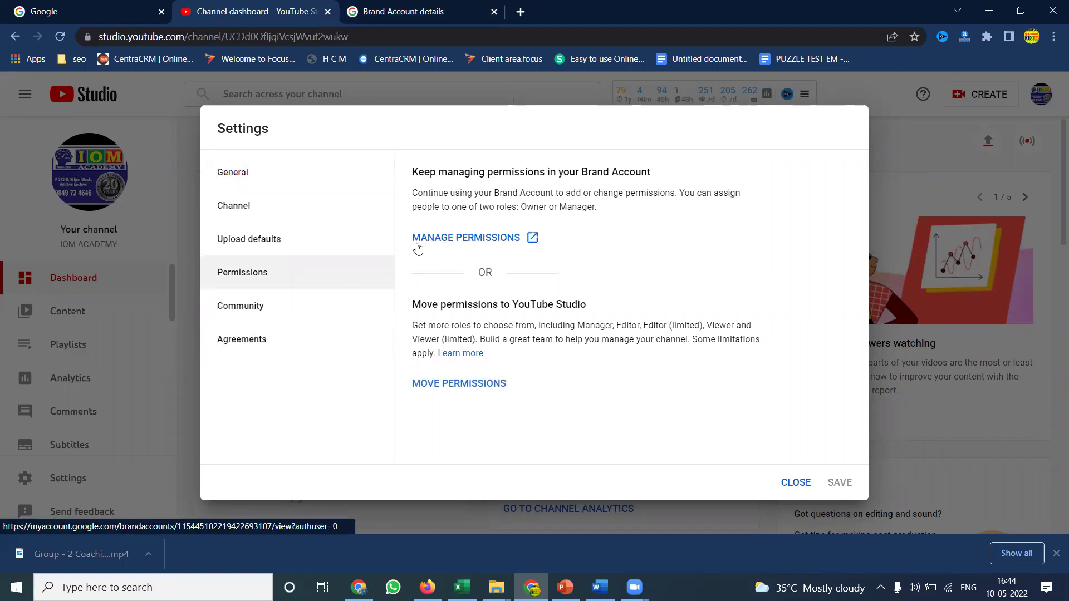
Open the Brand Account details from Studio's Manage permissions link and check them alongside the permissions dialog in the other tab
left_click(435, 242)
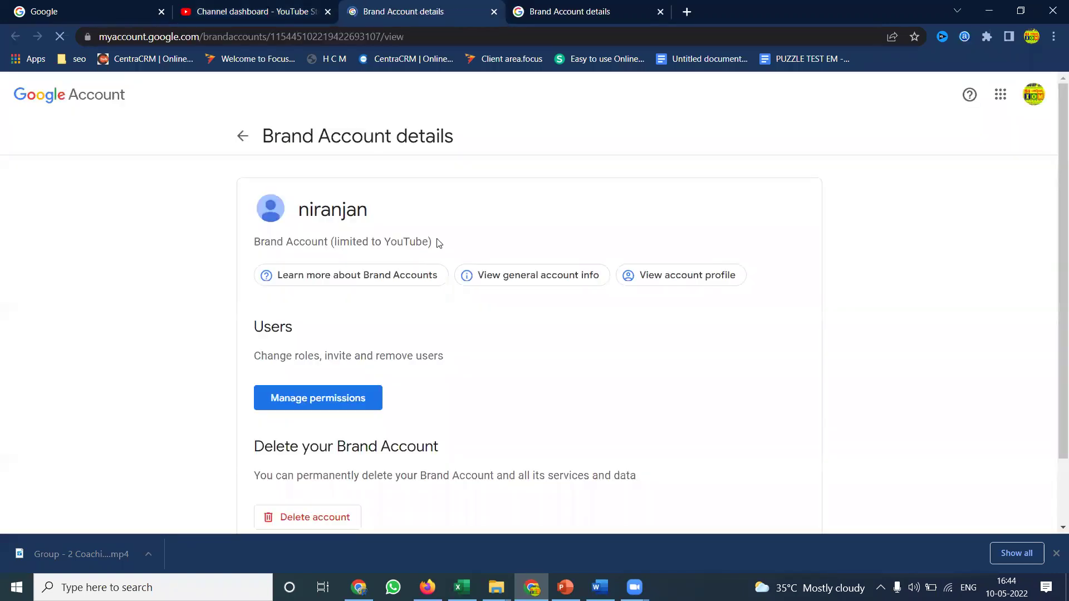
left_click(299, 399)
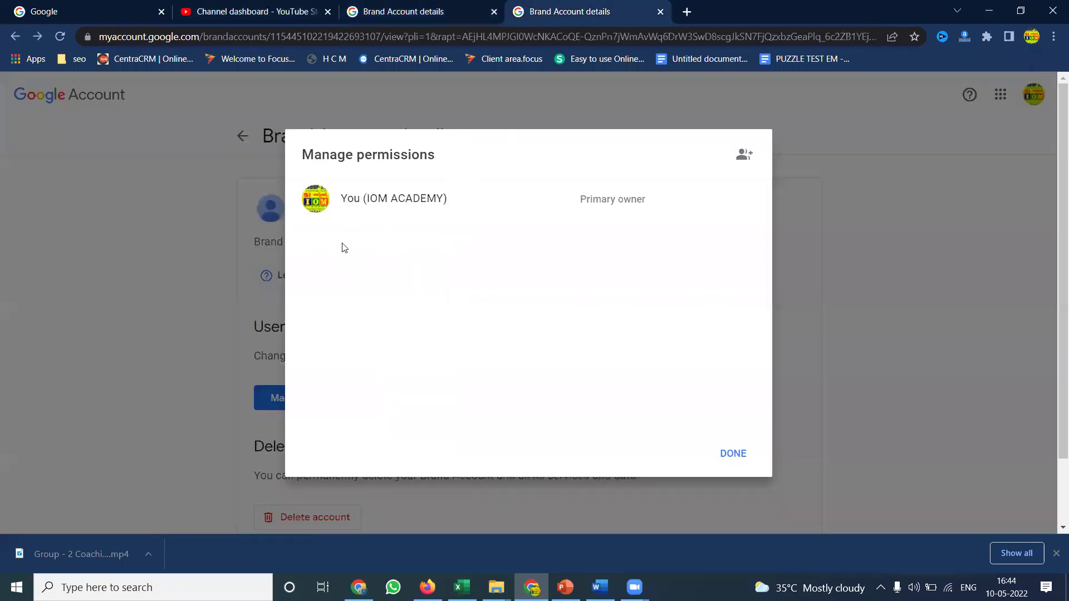
left_click(421, 10)
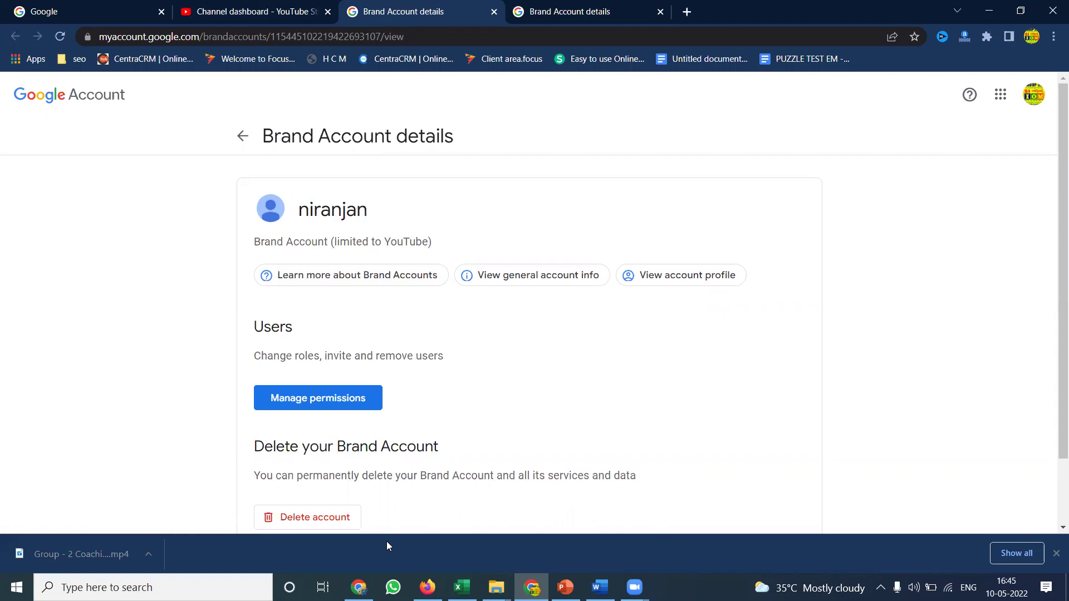
Switch to the other Chrome window showing a second Brand Account's details and highlight that account's name
left_click(359, 587)
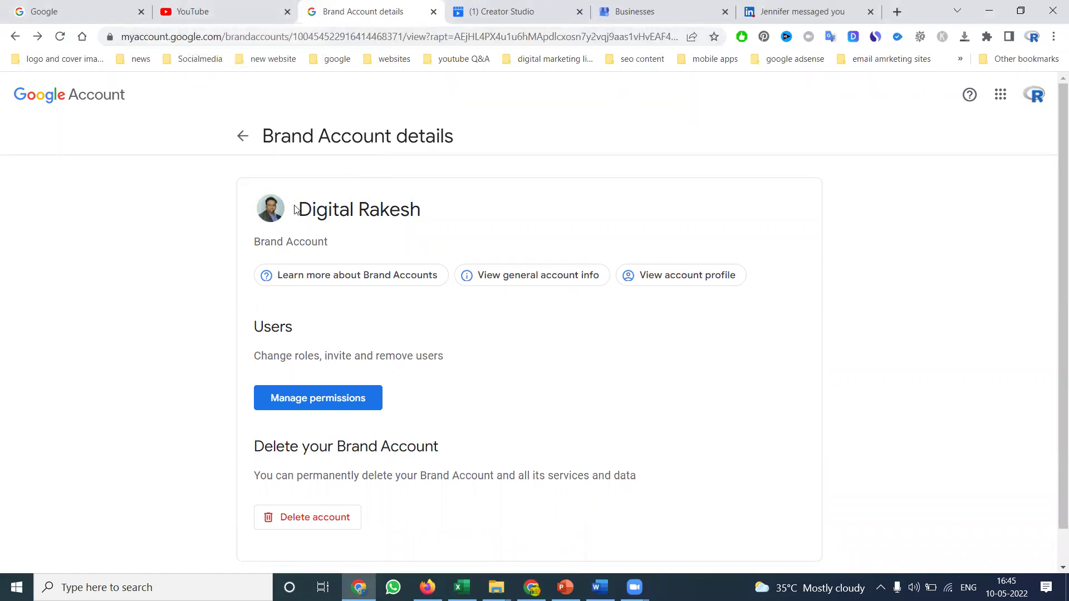
left_click_drag(299, 208, 421, 207)
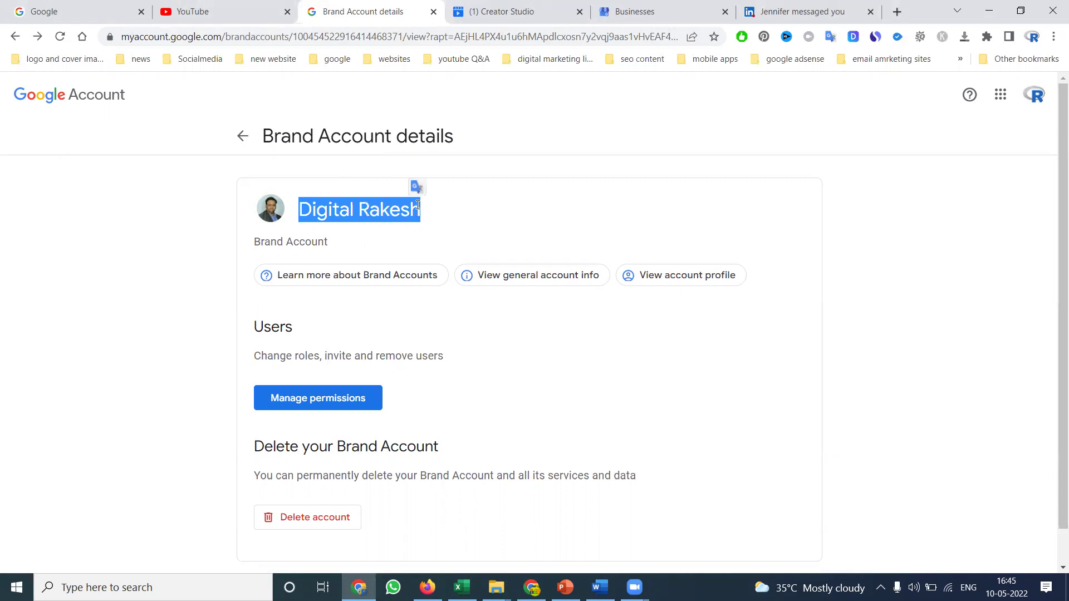